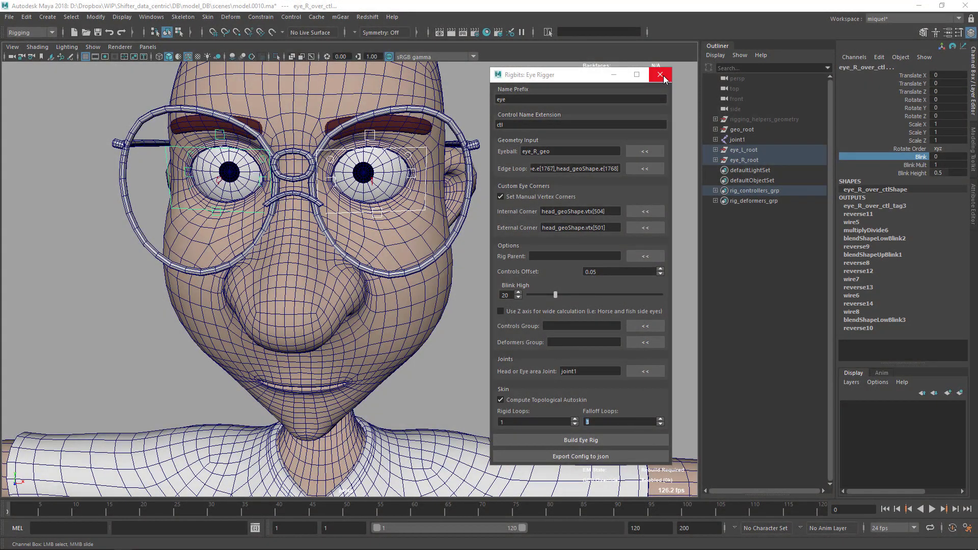
Close the Eye Rigger, clear the selection and open the Rigbits Lips Rigger beside the face.
left_click(660, 75)
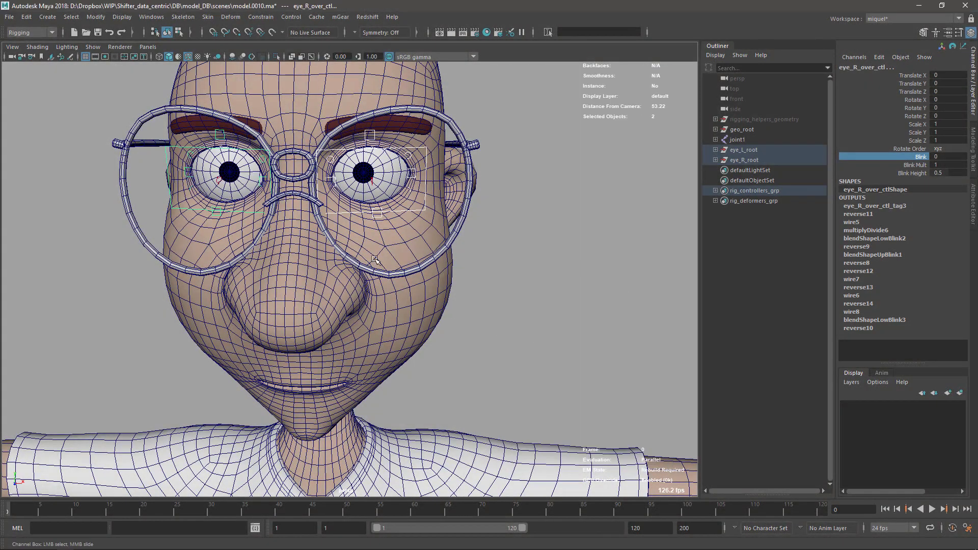
left_click(540, 367)
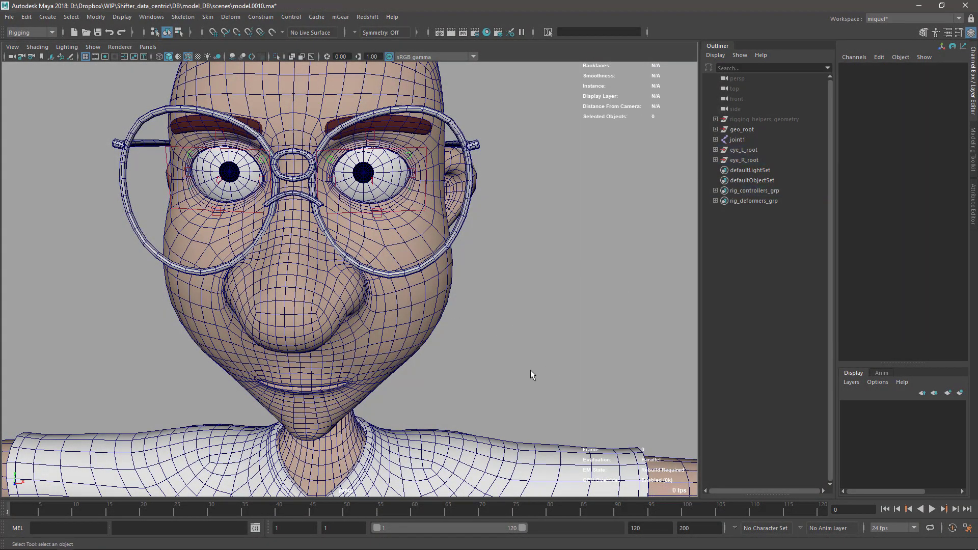
left_click(342, 17)
mouse_move(364, 71)
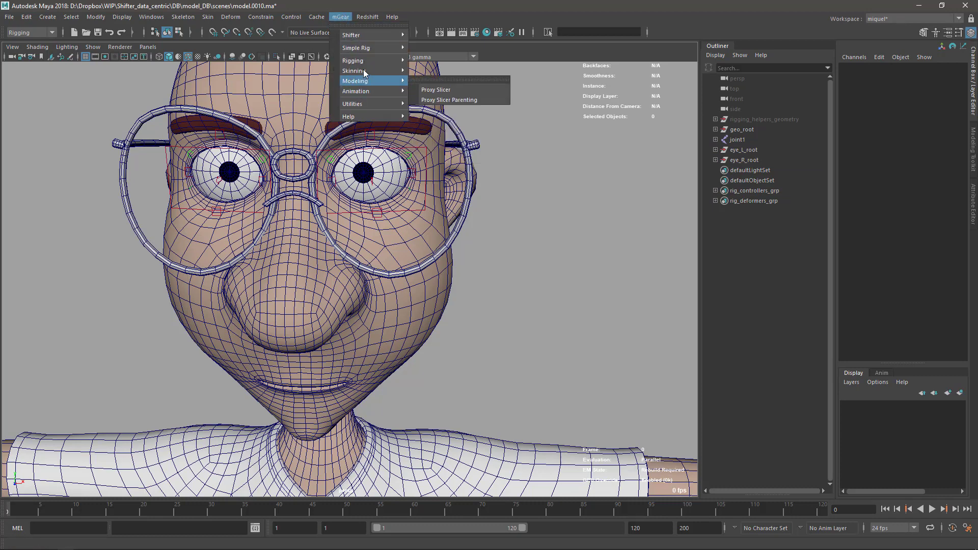
left_click(456, 252)
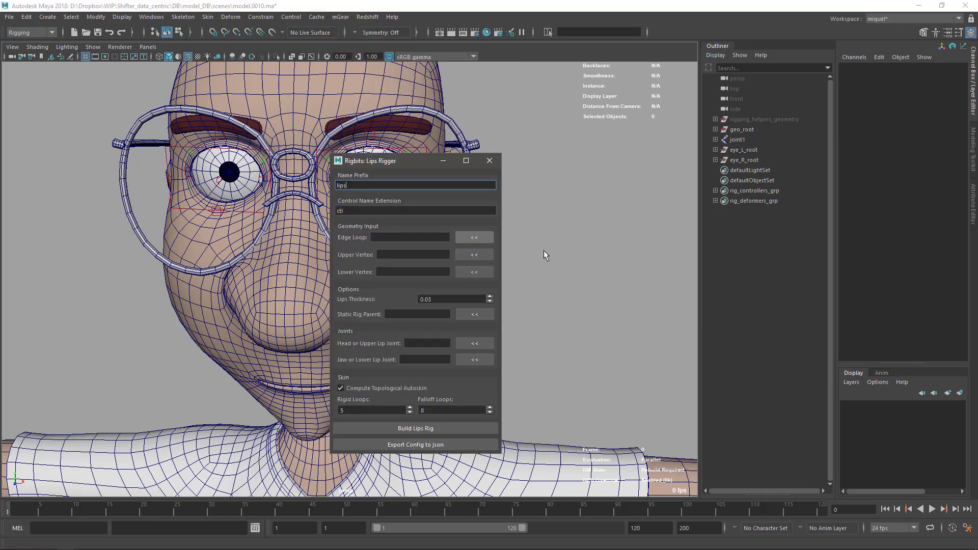
left_click_drag(393, 162, 577, 106)
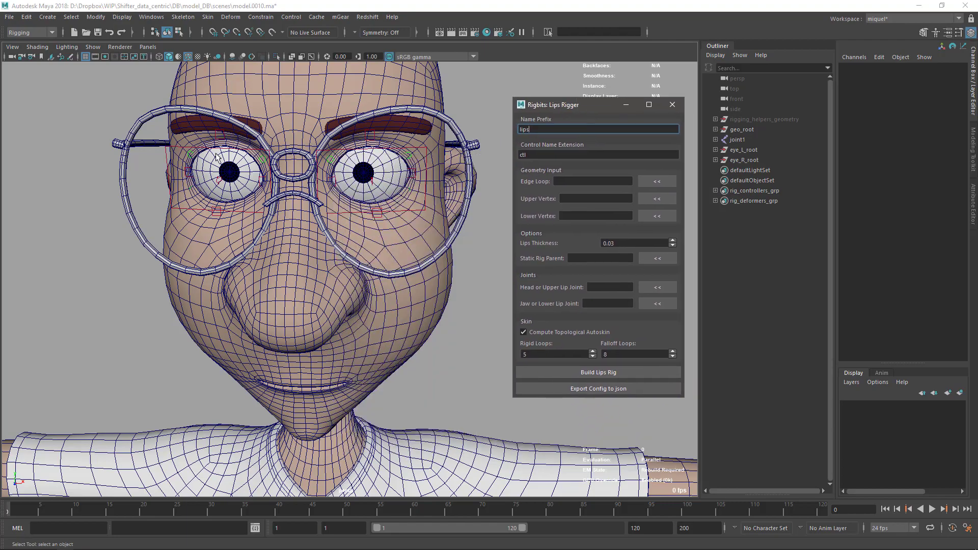
Examine the edge flow around the character's mouth and lips up close.
middle_click_drag(214, 193, 222, 138, "alt")
right_click_drag(222, 138, 412, 264, "alt")
right_click_drag(331, 224, 373, 244, "alt")
left_click_drag(373, 248, 449, 344, "alt")
scroll(458, 334, "up", 2)
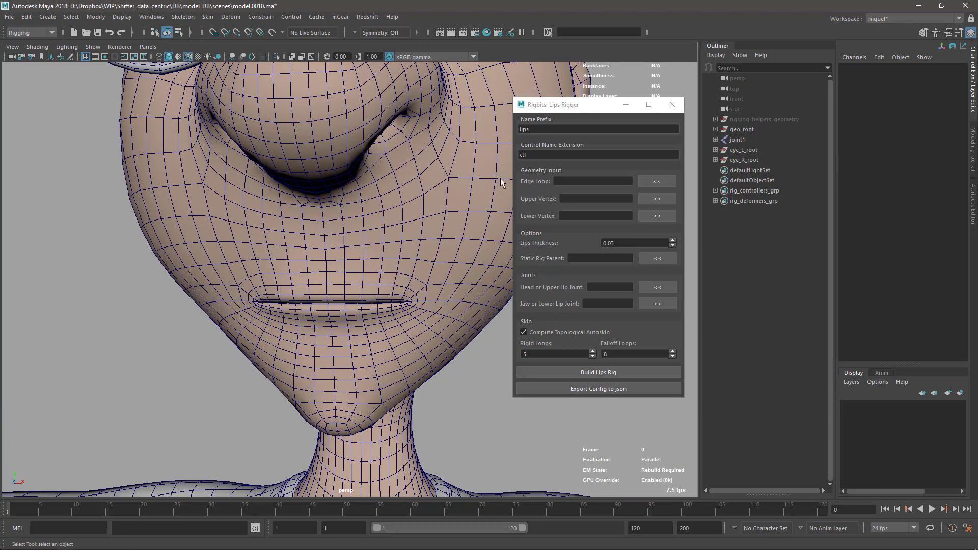
left_click_drag(405, 331, 365, 317, "alt")
middle_click_drag(365, 317, 408, 314, "alt")
scroll(408, 315, "up", 2)
mouse_move(408, 315)
left_mouse_down("alt")
mouse_move(399, 287)
mouse_move(366, 338)
left_mouse_up("alt")
key("4")
key("5")
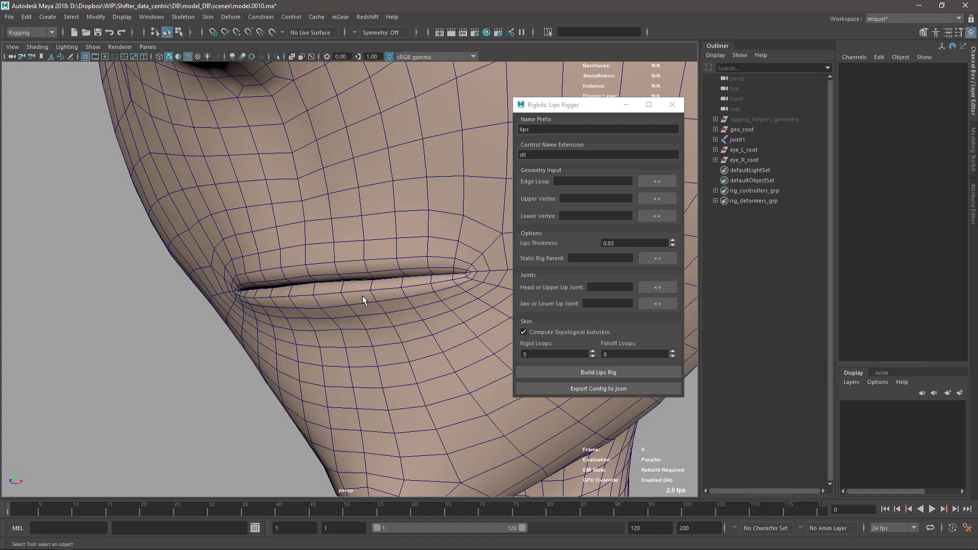
middle_click_drag(355, 246, 318, 258, "alt")
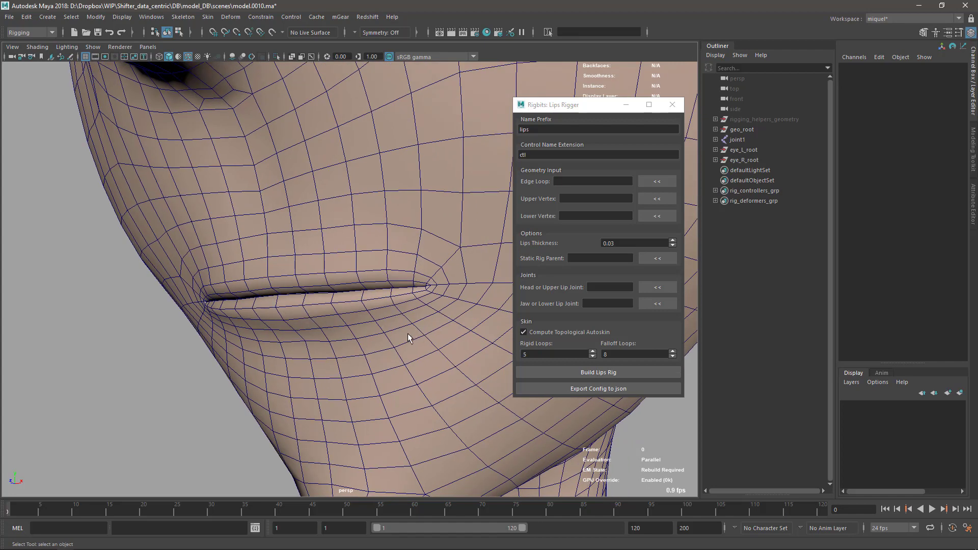
left_click_drag(406, 334, 338, 320, "alt")
right_click_drag(297, 302, 337, 300, "alt")
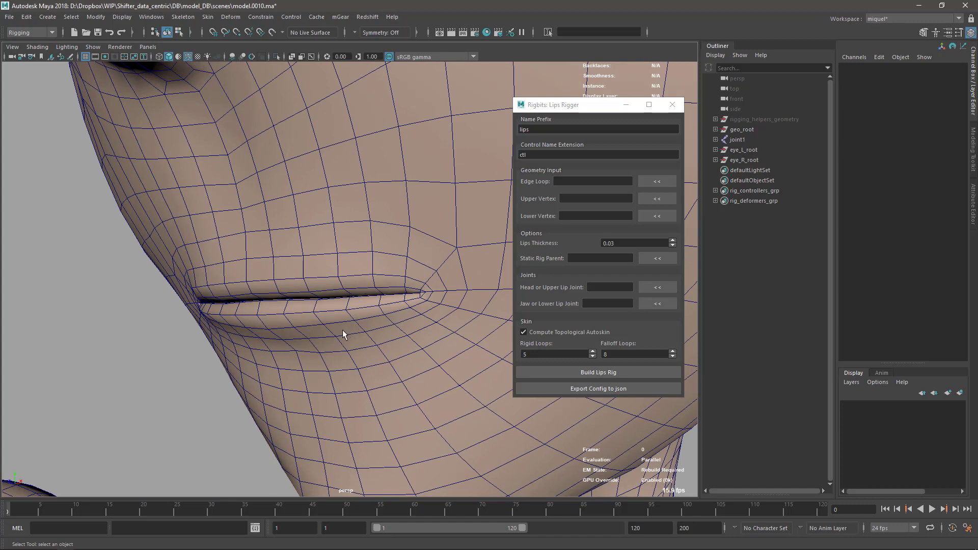
right_click_drag(256, 323, 294, 329, "alt")
key("ctrl+1")
key("ctrl+1")
key("4")
key("5")
scroll(326, 323, "up", 2)
scroll(323, 323, "down", 3)
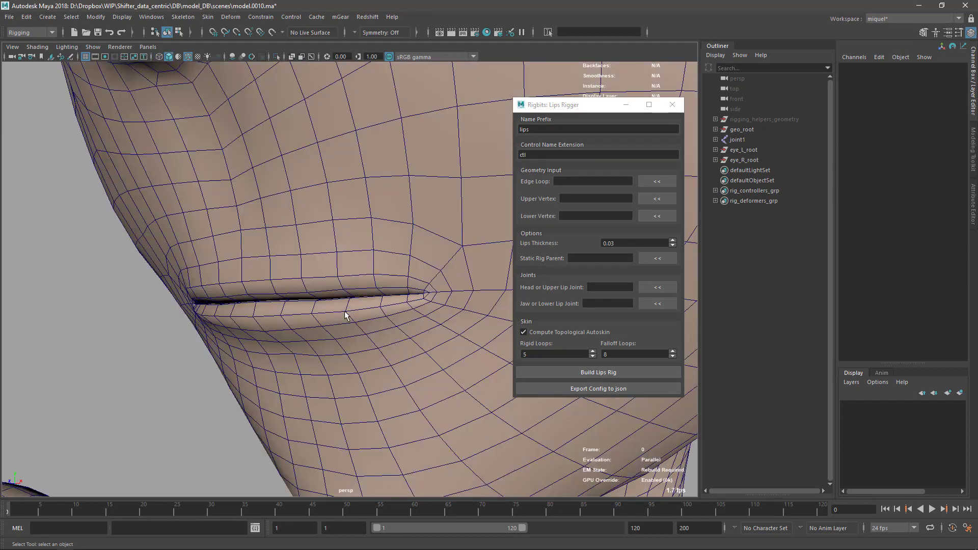
Isolate the head mesh head_geo and display it in wireframe around the inner mouth.
left_click(302, 323)
scroll(336, 327, "up", 2)
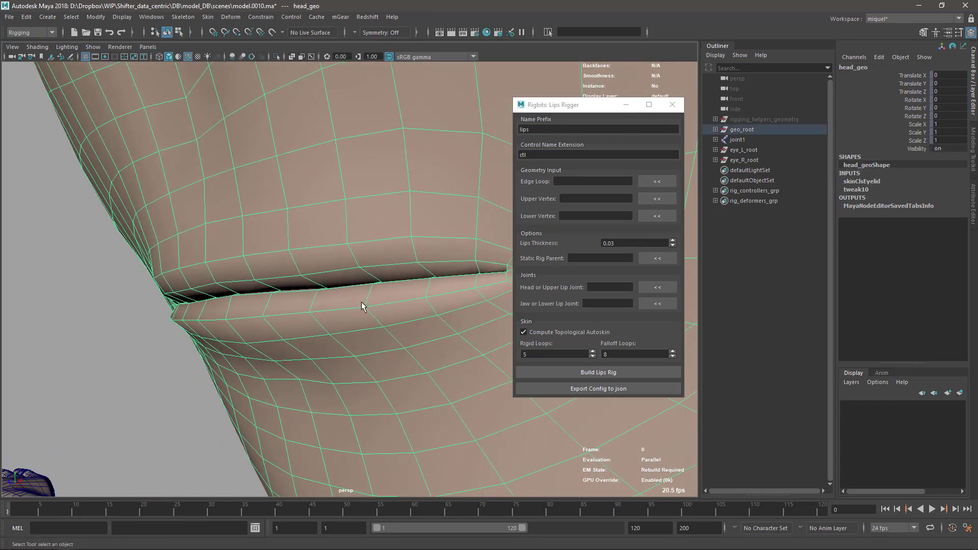
scroll(367, 287, "down", 1)
key("ctrl+1")
left_click_drag(390, 287, 320, 304, "alt")
key("4")
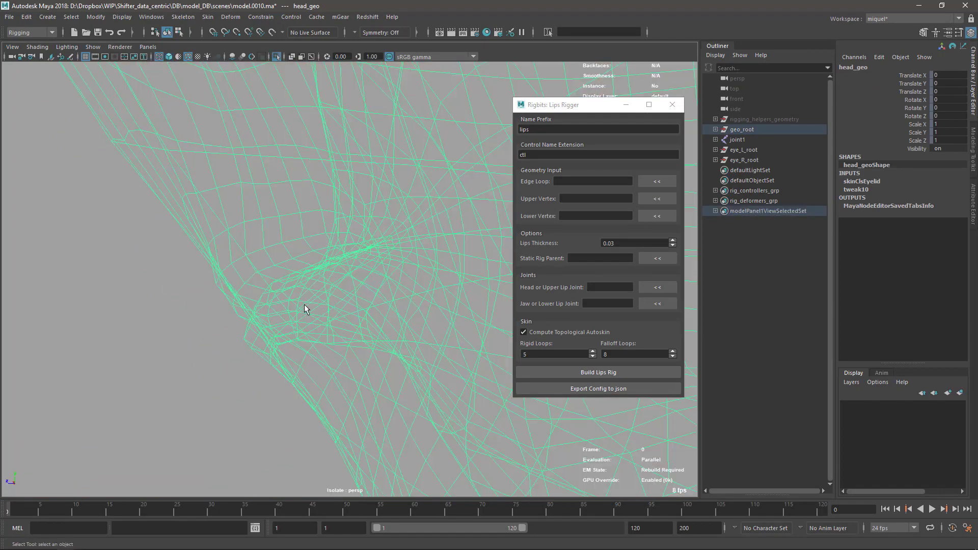
right_click_drag(320, 304, 310, 359, "alt")
left_click_drag(310, 360, 315, 326, "alt")
Select the inner lip edge loop of the head mesh and load it as the Lips Rigger's Edge Loop.
key("F10")
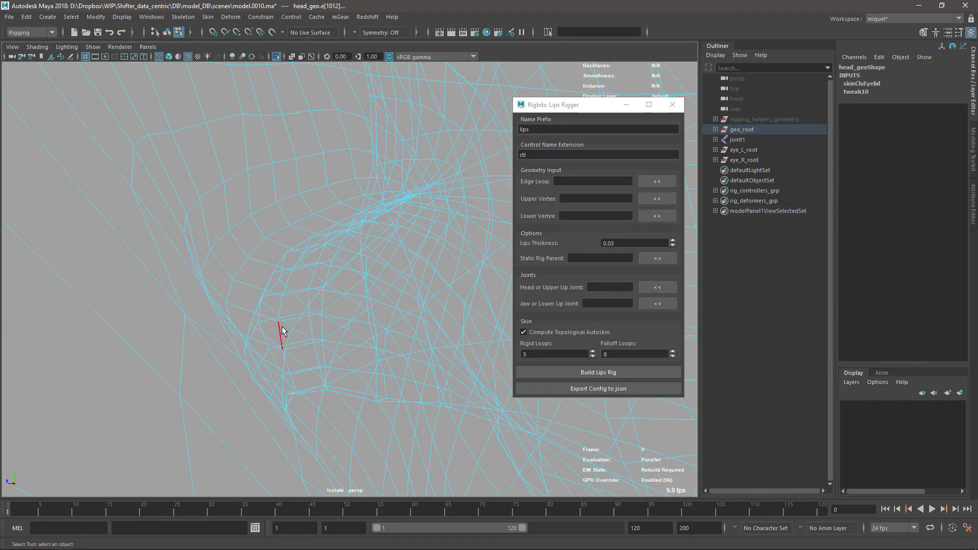
double_click(309, 329)
left_click_drag(306, 344, 355, 358, "alt")
left_click_drag(400, 224, 334, 290, "alt")
left_click(657, 182)
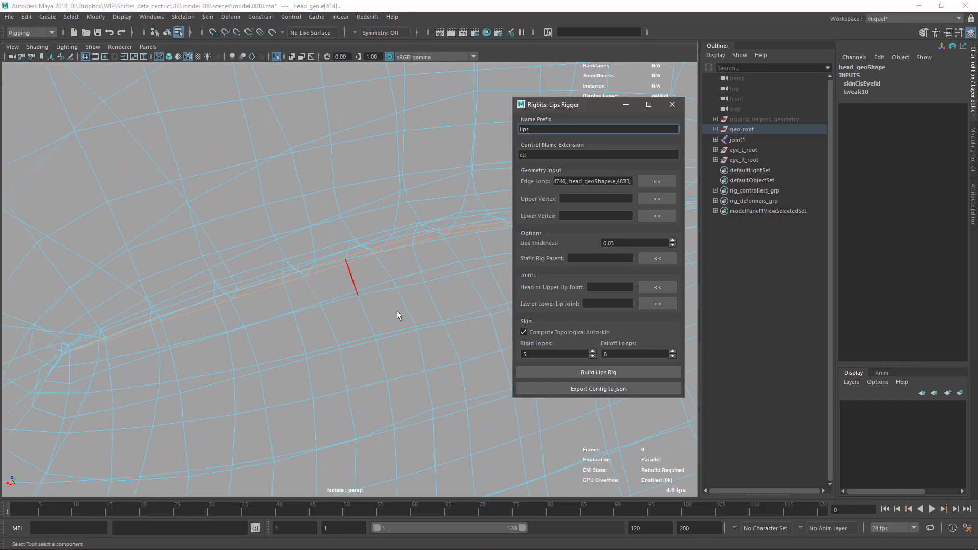
Isolate only the faces around the selected lip edge loop and display them shaded.
mouse_move(393, 306)
left_mouse_down("alt")
mouse_move(357, 312)
mouse_move(434, 227)
mouse_move(417, 304)
mouse_move(387, 295)
mouse_move(455, 240)
mouse_move(422, 298)
mouse_move(378, 323)
mouse_move(361, 352)
mouse_move(318, 339)
mouse_move(336, 323)
mouse_move(350, 334)
mouse_move(395, 335)
mouse_move(388, 327)
mouse_move(400, 323)
mouse_move(413, 350)
mouse_move(401, 370)
mouse_move(352, 352)
mouse_move(360, 365)
mouse_move(439, 334)
mouse_move(445, 321)
mouse_move(426, 325)
mouse_move(418, 315)
mouse_move(410, 334)
mouse_move(378, 333)
mouse_move(348, 308)
mouse_move(340, 338)
mouse_move(359, 261)
left_mouse_up("alt")
left_click(337, 321)
key("ctrl+1")
key("ctrl+1")
key("5")
left_click_drag(345, 309, 278, 319, "alt")
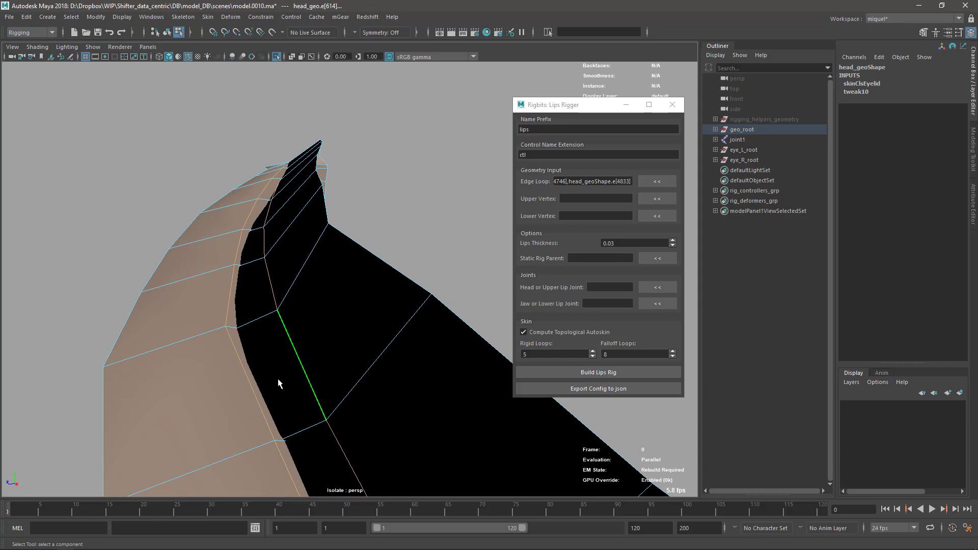
left_click(271, 314)
left_click(284, 301)
left_click_drag(255, 299, 300, 322, "alt")
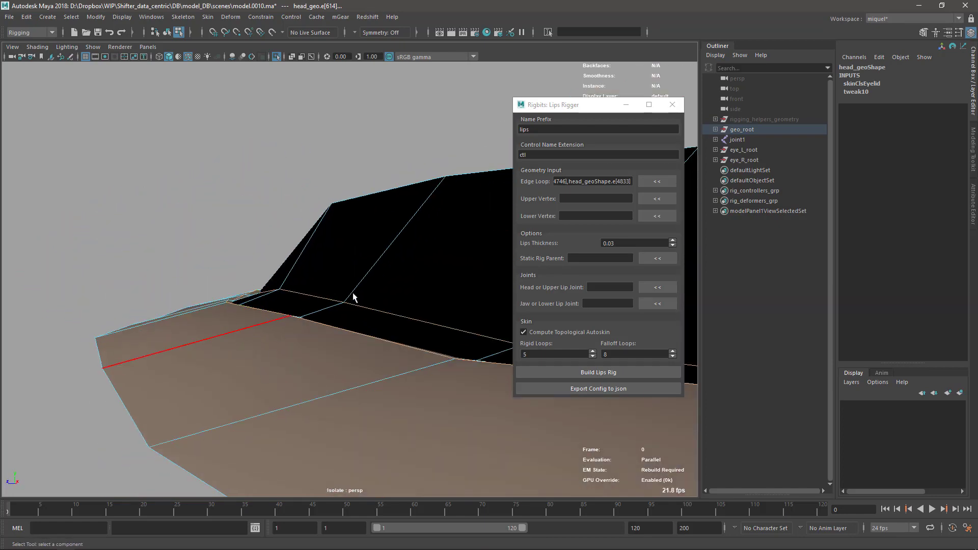
Load the centre lip vertices of the edge loop: head_geoShape.vtx[150] as Lower Vertex and head_geoShape.vtx[94] as Upper Vertex.
left_click_drag(359, 309, 359, 371, "alt")
scroll(369, 301, "up", 3)
middle_click_drag(358, 371, 362, 268, "alt")
left_click_drag(362, 269, 321, 369, "alt")
left_click(341, 349)
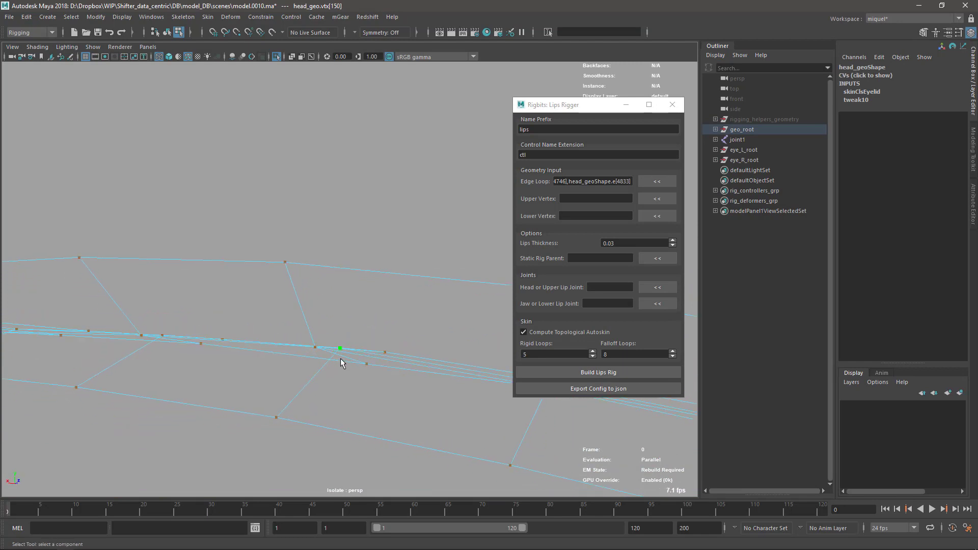
left_click(656, 216)
left_click(314, 347)
left_click(656, 198)
Check the upper and lower centre vertices on the isolated lip strip in shaded display from several angles.
left_click_drag(403, 368, 345, 355, "alt")
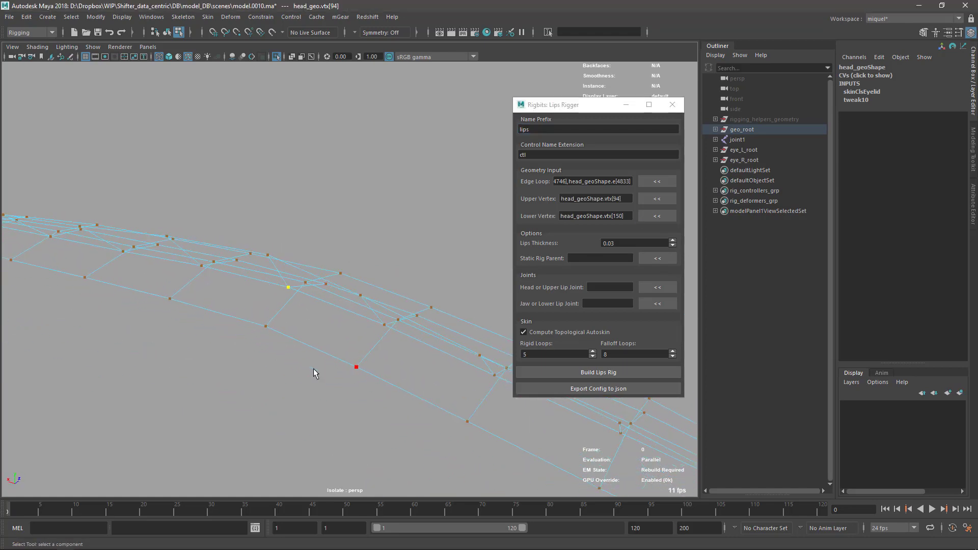
left_click_drag(293, 379, 365, 335, "alt")
key("5")
left_click_drag(315, 370, 344, 350, "alt")
left_click(378, 396)
mouse_move(367, 271)
left_mouse_down("alt")
mouse_move(391, 351)
mouse_move(408, 341)
left_mouse_up("alt")
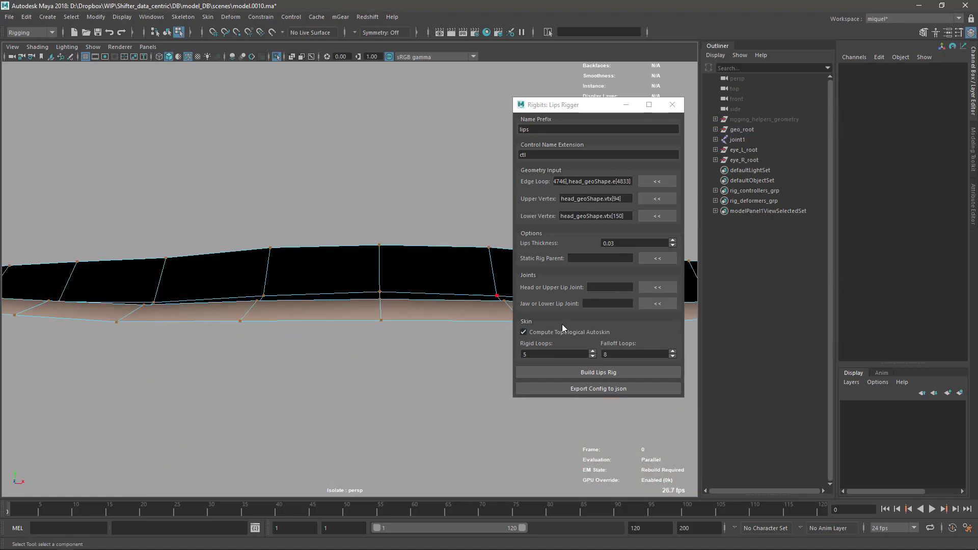
left_click_drag(375, 377, 407, 367, "alt")
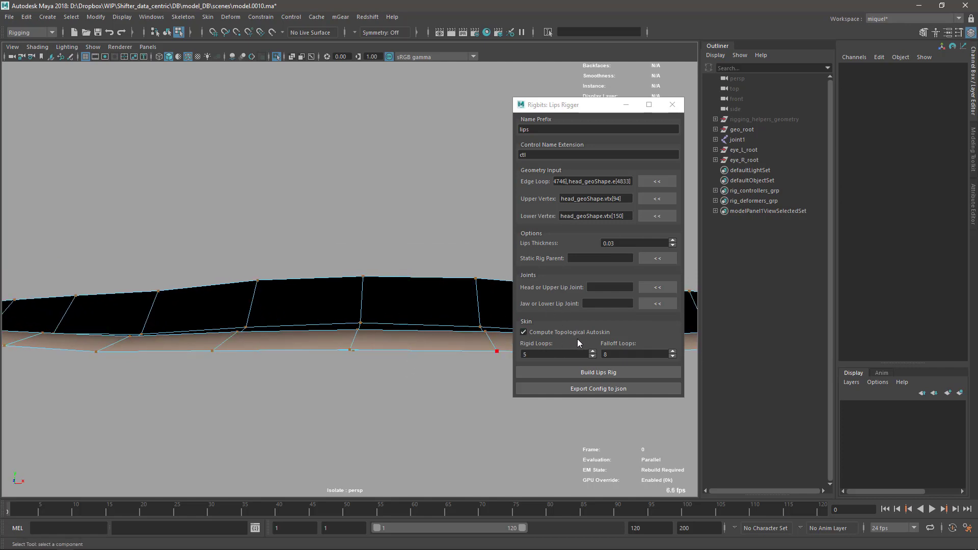
left_click_drag(411, 343, 386, 418, "alt")
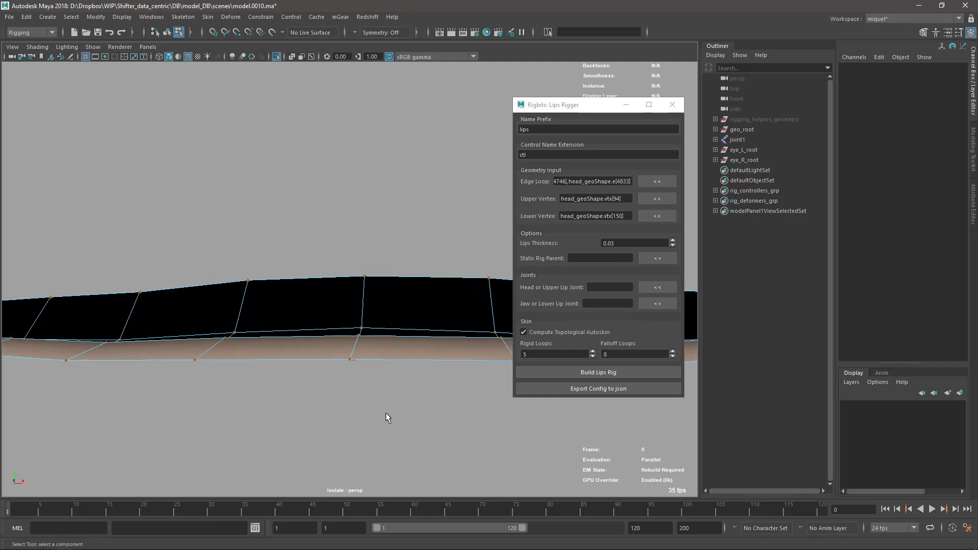
Assign joint1 as both the Head or Upper Lip Joint and the Jaw or Lower Lip Joint.
left_click(741, 141)
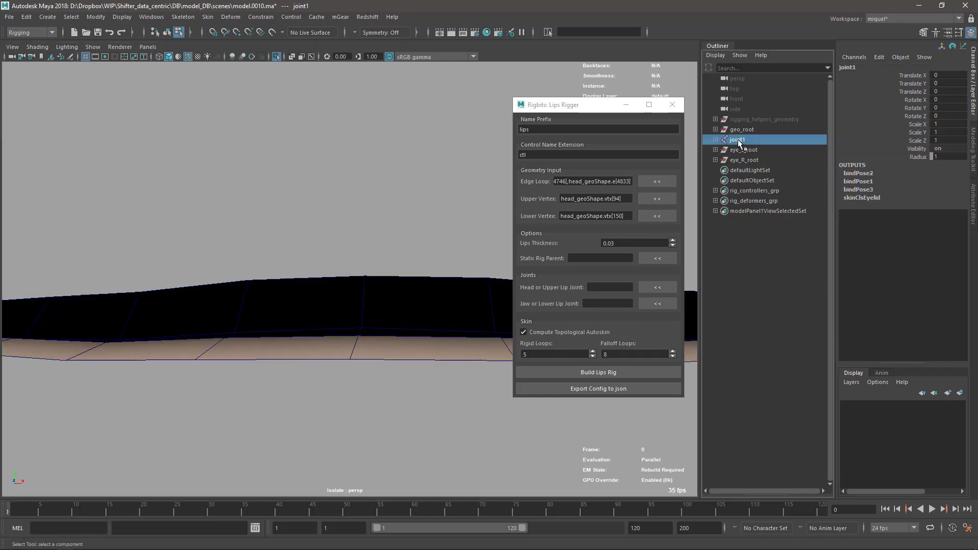
left_click(653, 289)
left_click(652, 303)
Examine the isolated lip strip and its vertices along the opening between the upper and lower lip.
middle_click_drag(383, 291, 334, 260, "alt")
right_click_drag(333, 261, 299, 291, "alt")
middle_click_drag(299, 291, 285, 281, "alt")
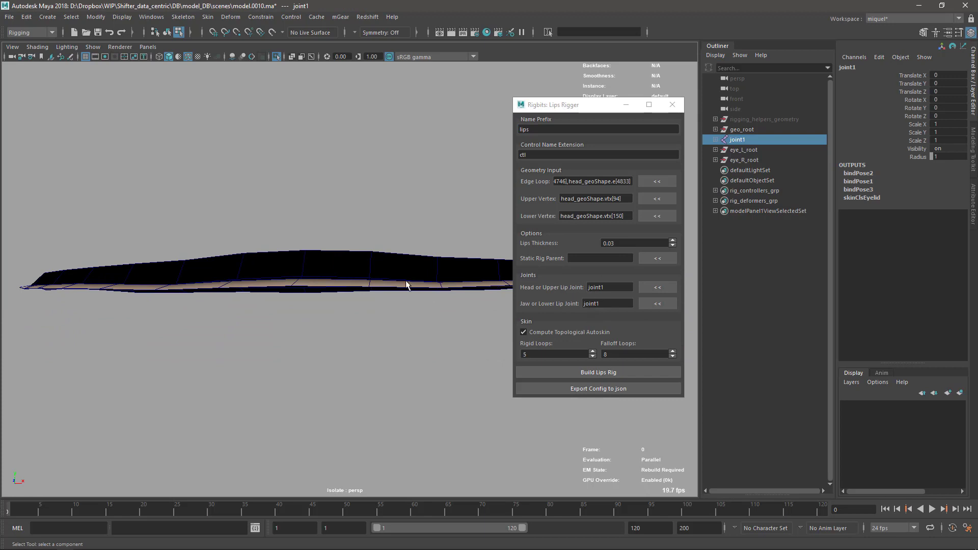
left_click_drag(405, 283, 403, 330, "alt")
left_click_drag(297, 296, 315, 353, "alt")
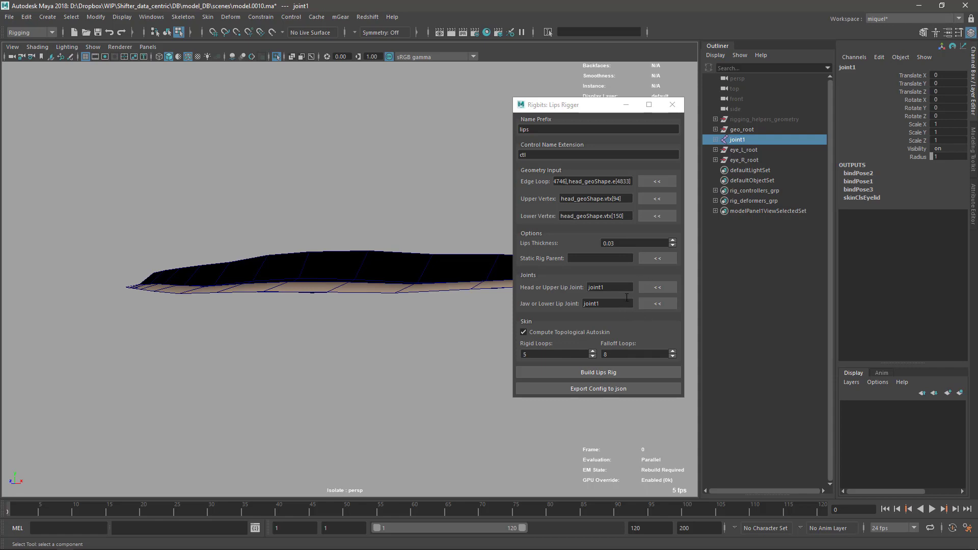
left_click_drag(376, 302, 355, 343, "alt")
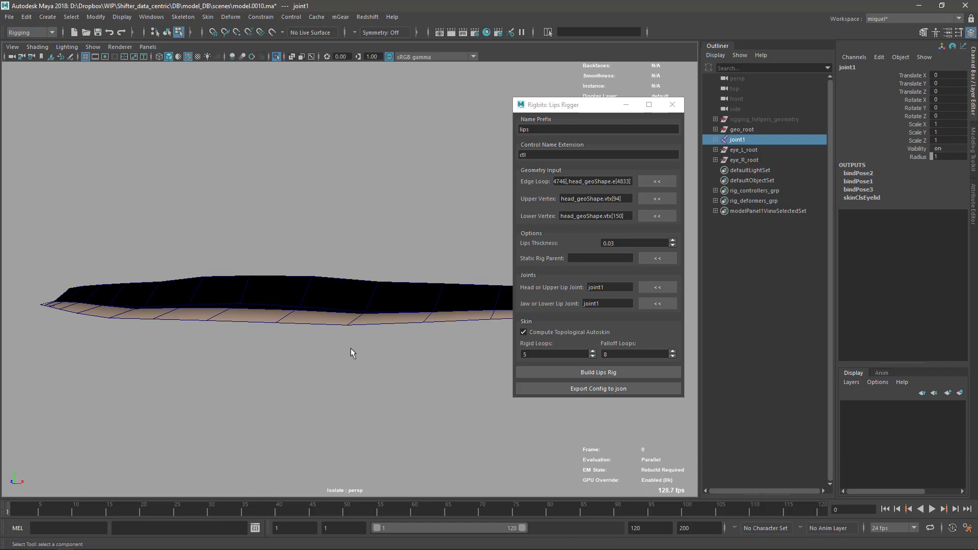
left_click(371, 242)
right_click_drag(388, 305, 359, 304)
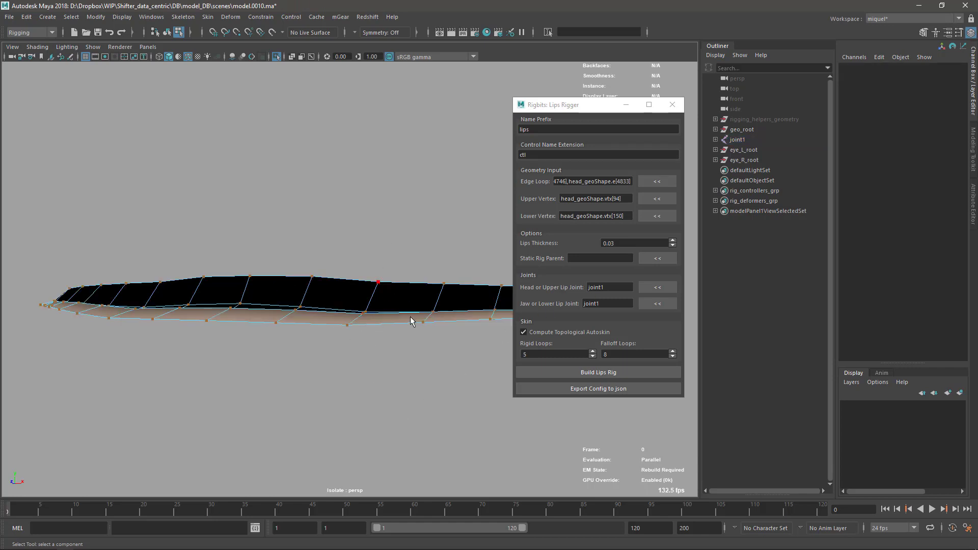
Turn off isolation to show the full model and place the Lips Rigger window clear of the mouth.
key("ctrl+1")
left_click_drag(392, 340, 377, 365, "alt")
right_click_drag(377, 365, 309, 260, "alt")
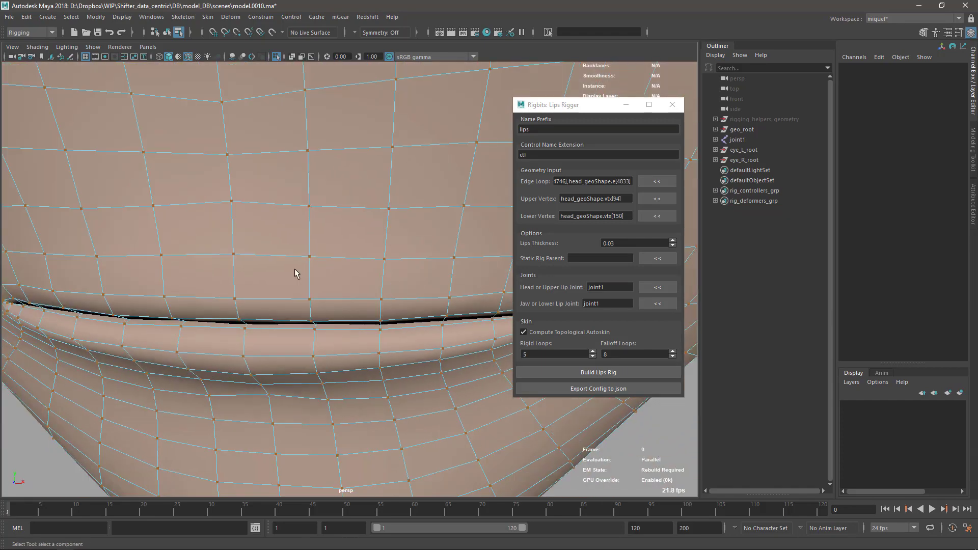
middle_click_drag(310, 259, 316, 207, "alt")
right_click_drag(401, 393, 360, 312, "alt")
scroll(361, 315, "down", 4)
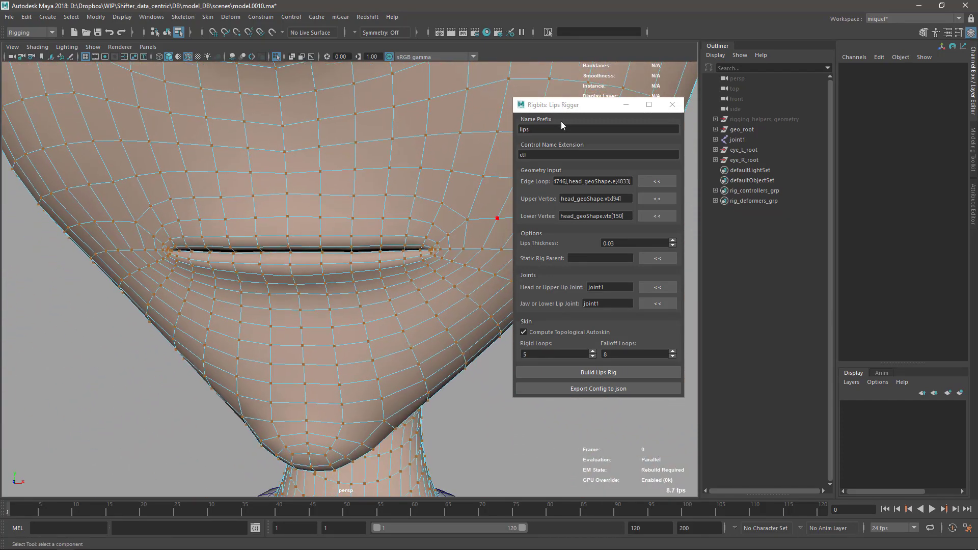
left_click_drag(566, 107, 591, 105)
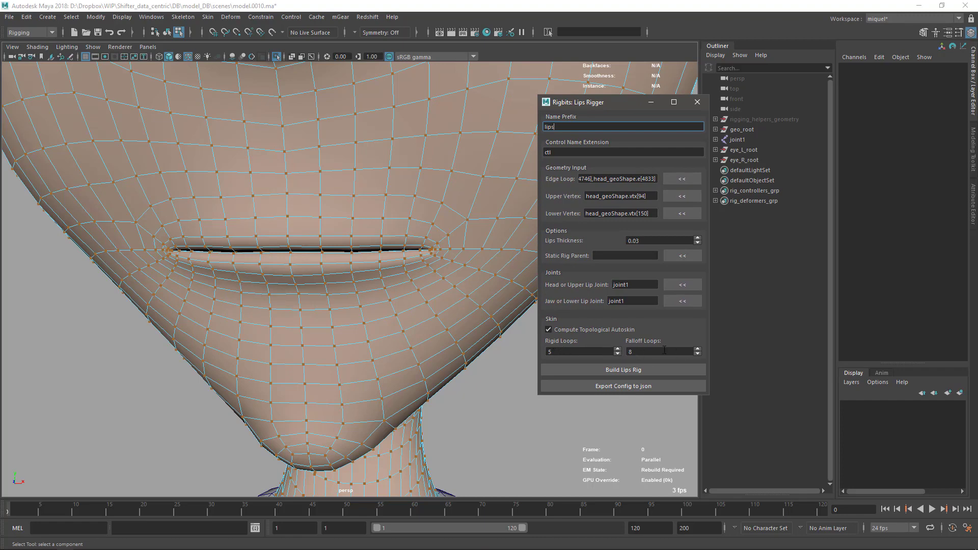
Build the lips rig from the loaded edge loop, centre vertices and joint1, with topological autoskin computed.
scroll(427, 368, "down", 5)
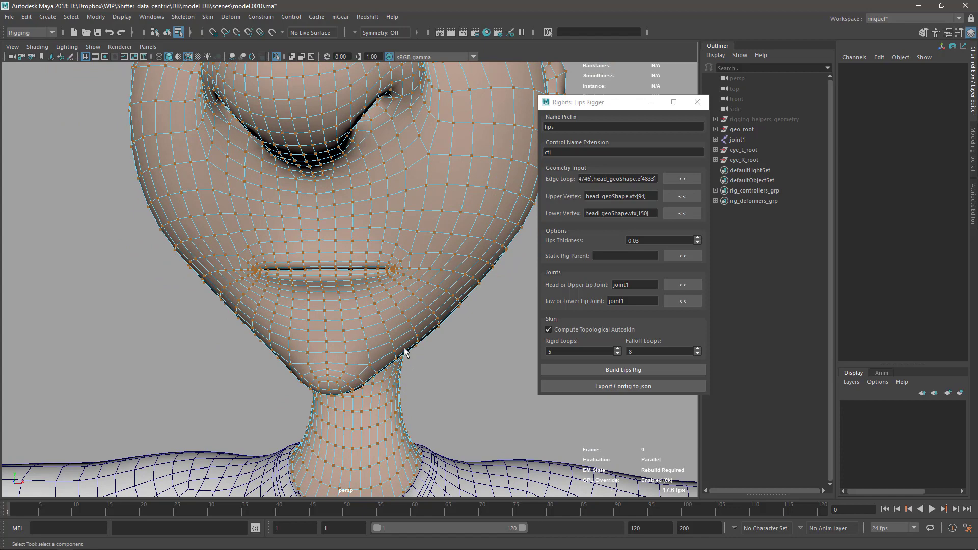
scroll(405, 352, "up", 3)
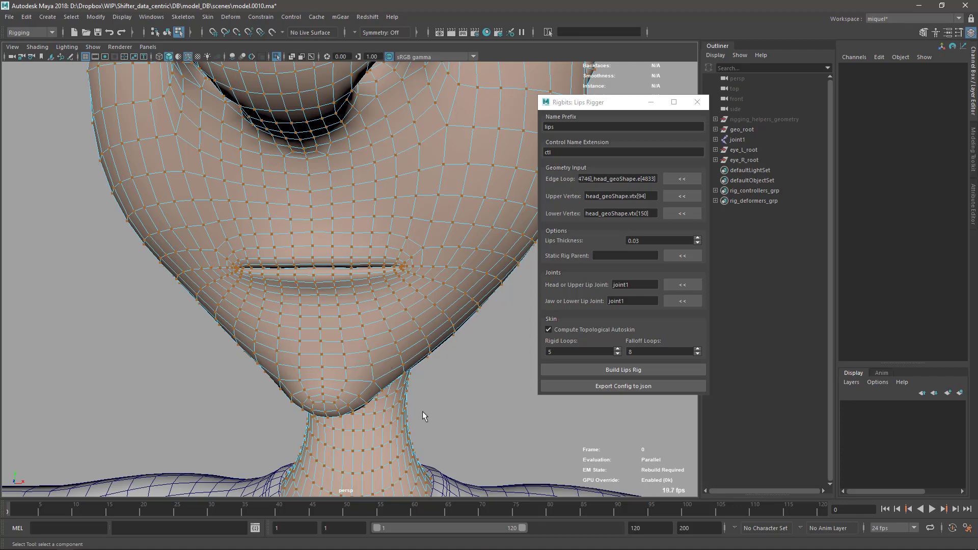
left_click(636, 370)
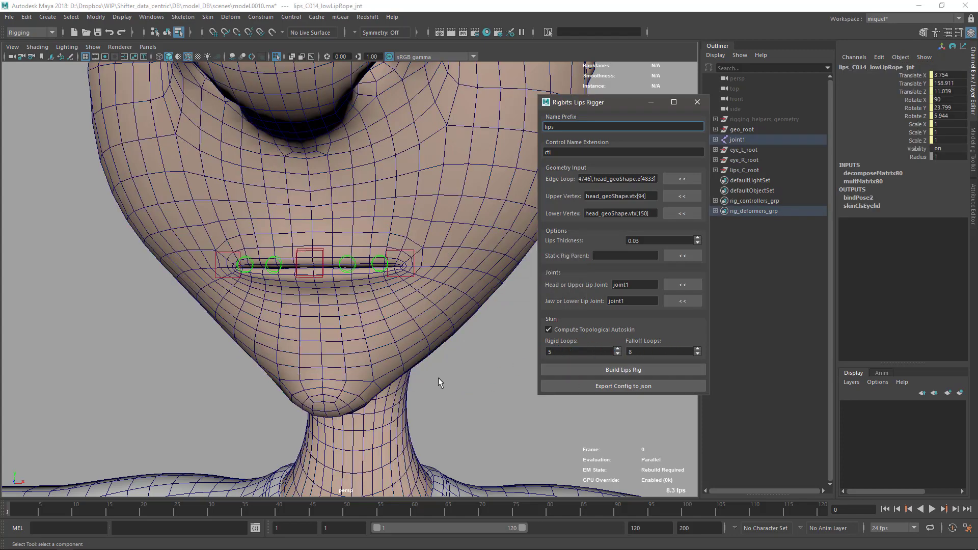
Test the rig by moving the central upper lip control upward in object mode.
scroll(402, 326, "up", 5)
key("F8")
left_click(325, 283)
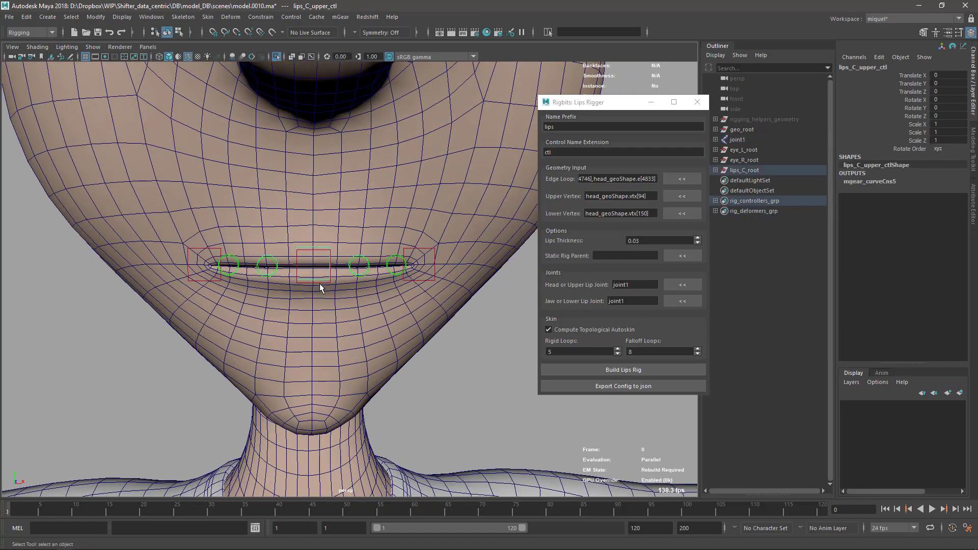
left_click_drag(325, 287, 319, 164, "alt")
key("w")
right_click_drag(433, 281, 285, 194, "alt")
left_click_drag(255, 173, 201, 155, "alt")
Test the central lower lip control by moving it downward and inspect the opened mouth.
key("q")
left_click(325, 277)
key("w")
left_click_drag(324, 251, 336, 278)
left_click_drag(336, 279, 275, 273, "alt")
right_click_drag(275, 273, 351, 280, "alt")
left_click_drag(357, 280, 306, 235, "alt")
Undo the test moves of the upper and lower lip controls.
key("ctrl+z")
key("ctrl+z")
key("ctrl+z")
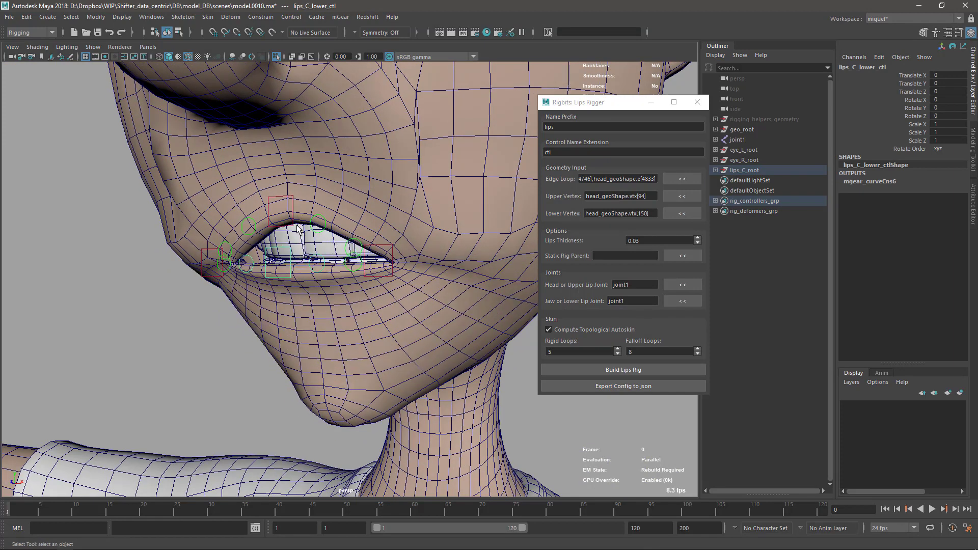
key("ctrl+z")
key("ctrl+z")
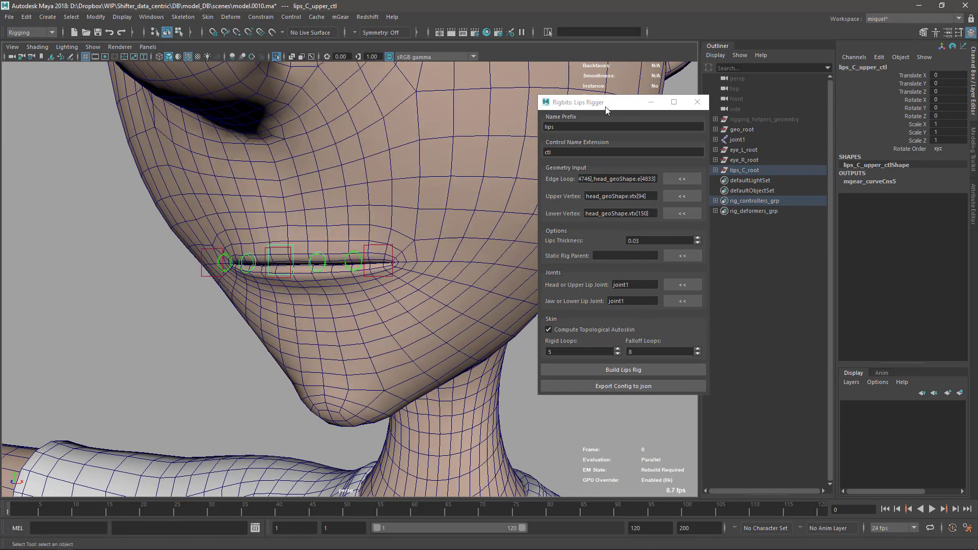
Switch to the Mischief drawing board and sketch a red diagram of concentric arcs and radiating lines over the face mesh.
left_click_drag(606, 105, 820, 114)
left_click_drag(590, 197, 472, 247, "alt")
key("alt+Tab")
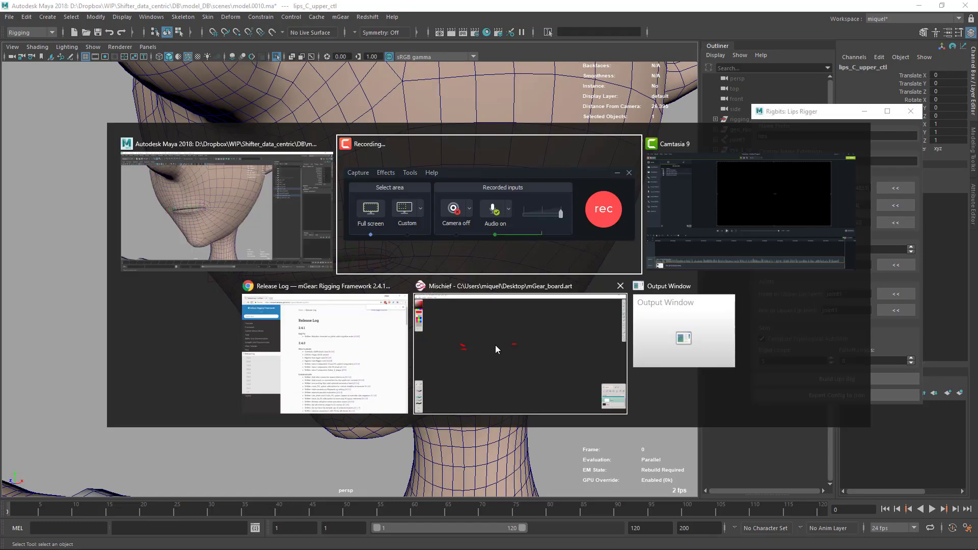
left_click(499, 348)
middle_click_drag(578, 283, 40, 276)
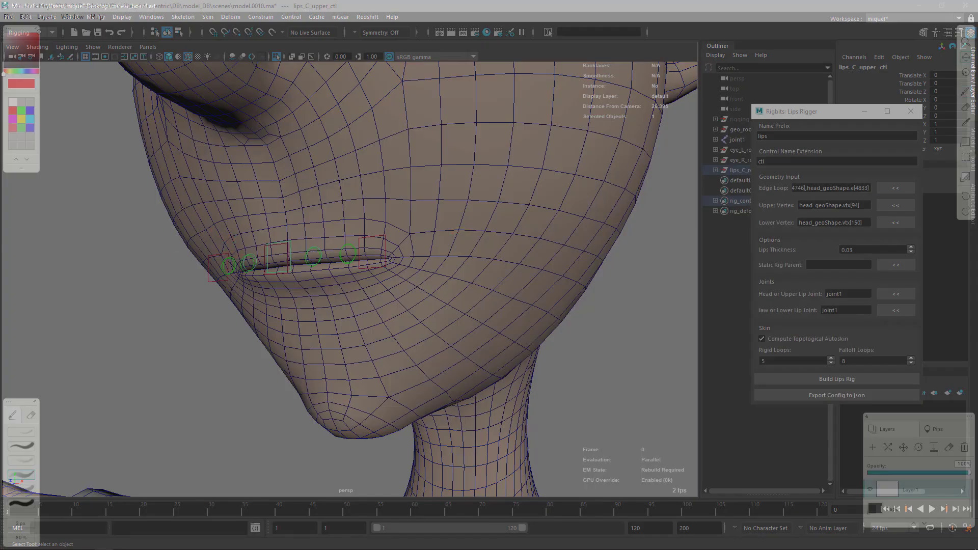
left_click(377, 232, "alt")
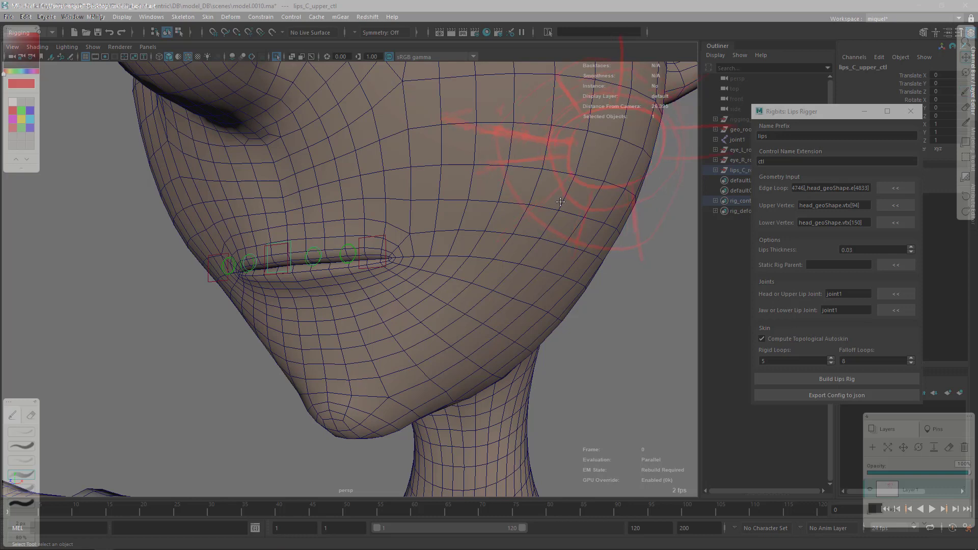
left_click_drag(509, 191, 7, 116)
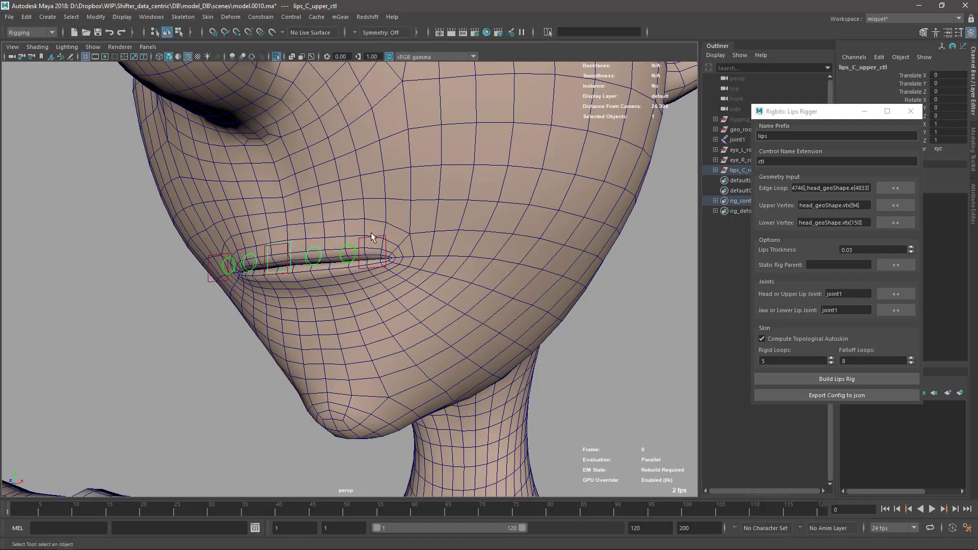
Test the central upper lip control by raising it 2.144 units in Y.
left_click(290, 240)
left_click(292, 244)
key("w")
left_click_drag(307, 213, 406, 177)
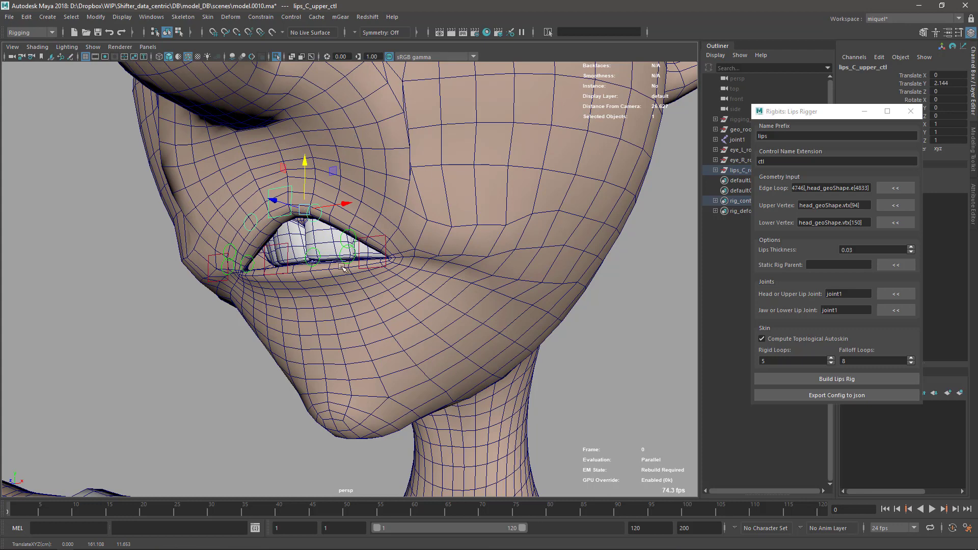
Test the central lower lip control by moving it to -1.493 in Y.
left_click(289, 261)
left_click(288, 260)
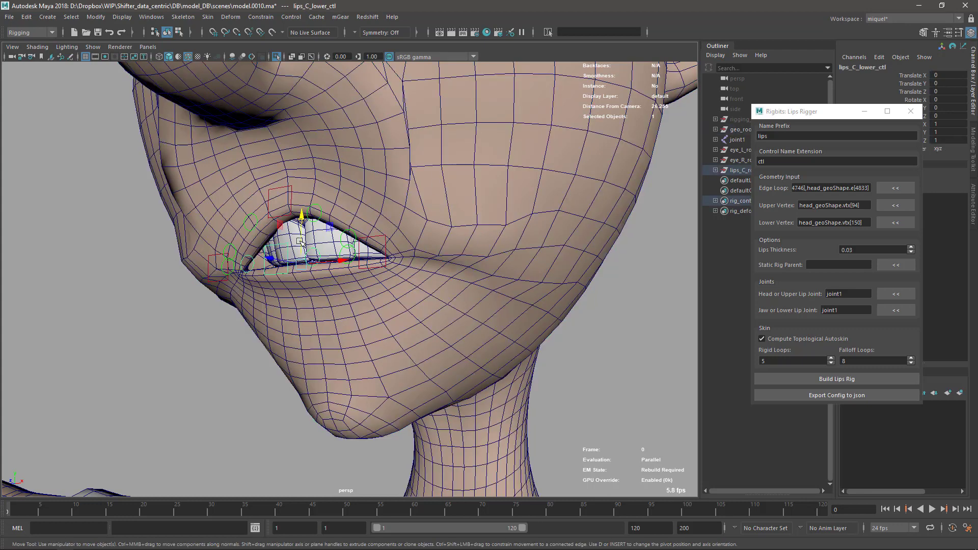
left_click_drag(301, 245, 301, 299)
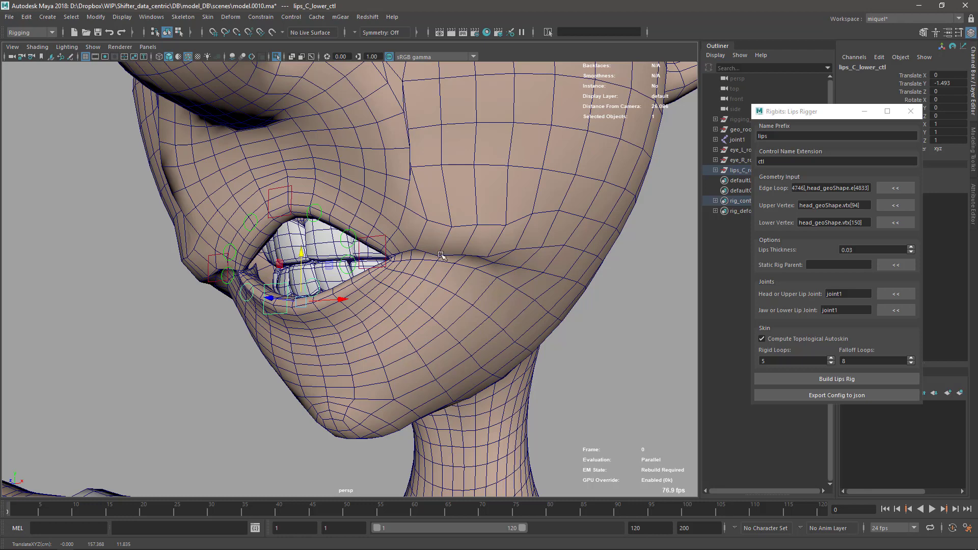
Select both central lip controls and reset them to their default position.
left_click(288, 214)
left_click(289, 305, "shift")
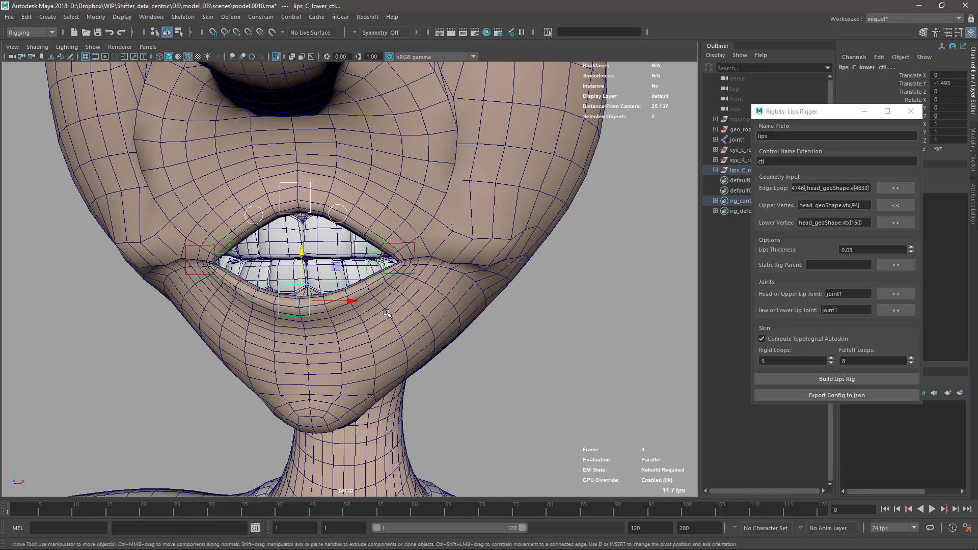
left_click_drag(375, 330, 369, 306, "alt")
key("ctrl+r")
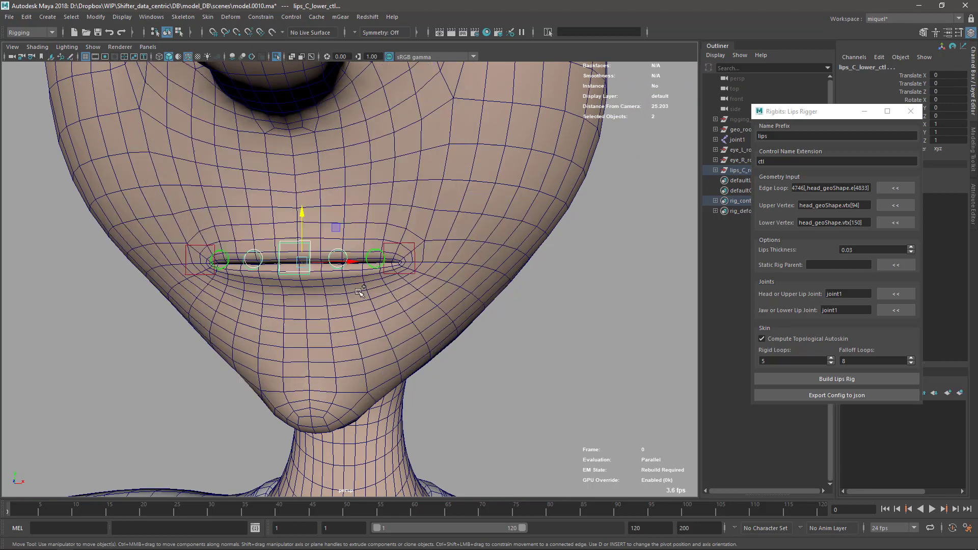
Select the head mesh, open ngSkinTools on it and enlarge its window beside the face.
left_click_drag(345, 249, 433, 265, "alt")
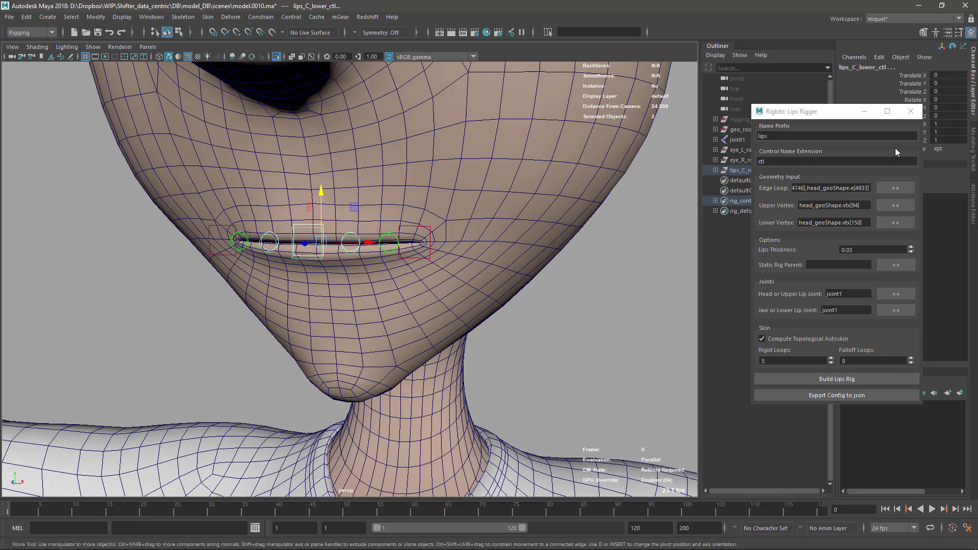
left_click_drag(502, 346, 483, 334, "alt")
left_click(466, 312)
key("q")
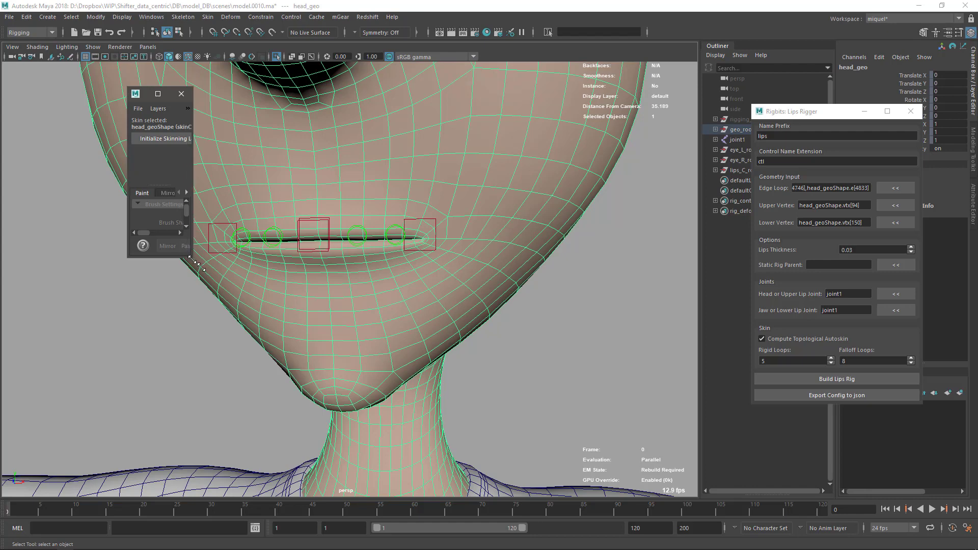
mouse_move(186, 258)
left_mouse_down()
mouse_move(393, 448)
mouse_move(380, 465)
left_mouse_up()
left_click_drag(244, 94, 741, 75)
left_click_drag(550, 239, 376, 236, "alt")
mouse_move(376, 236)
right_mouse_down("alt")
mouse_move(426, 291)
mouse_move(373, 229)
right_mouse_up("alt")
middle_click_drag(373, 229, 374, 252, "alt")
right_click_drag(374, 256, 378, 262, "alt")
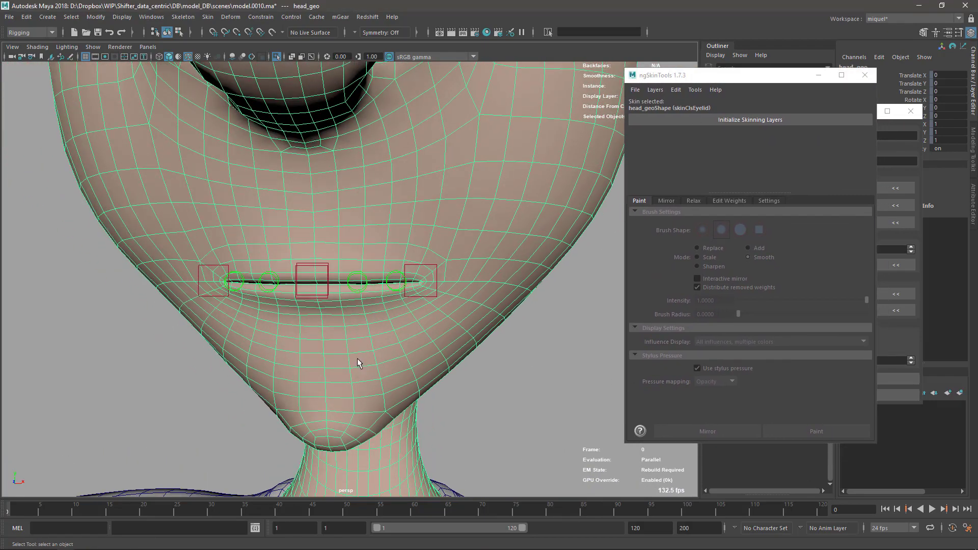
Open the mouth by raising the central upper lip control 2.22 in Y and lowering the central lower lip control.
left_click(313, 273)
key("w")
left_click_drag(318, 234, 319, 201)
key("q")
left_click(320, 264)
key("w")
key("q")
left_click_drag(499, 309, 483, 271, "alt")
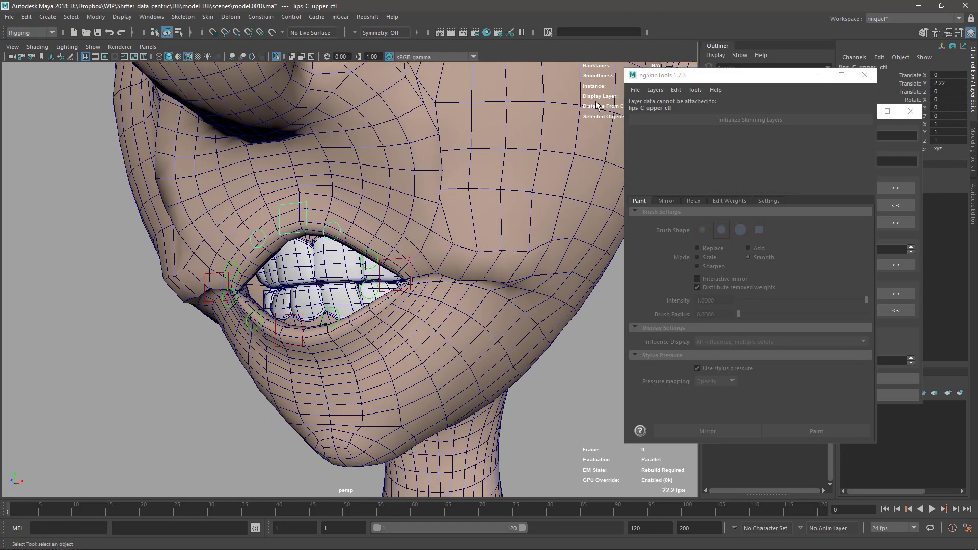
Initialize skinning layers on the head mesh in ngSkinTools.
left_click(535, 355)
left_click(702, 121)
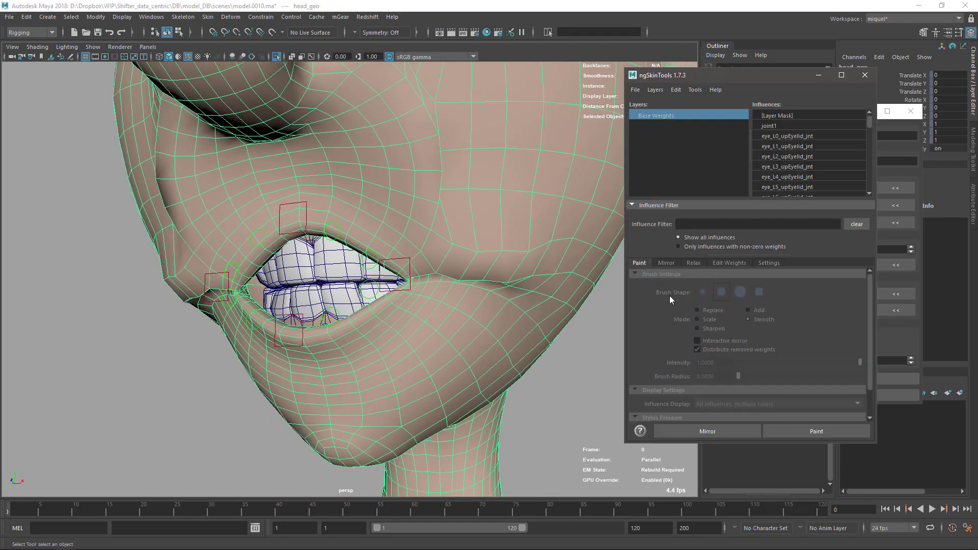
mouse_move(447, 320)
left_mouse_down("alt")
mouse_move(445, 270)
mouse_move(462, 271)
mouse_move(446, 295)
mouse_move(444, 336)
mouse_move(461, 332)
left_mouse_up("alt")
Flood the head mesh's skin weights repeatedly in Smooth mode at intensity 1.0, checking the deformation around the mouth.
left_click(808, 432)
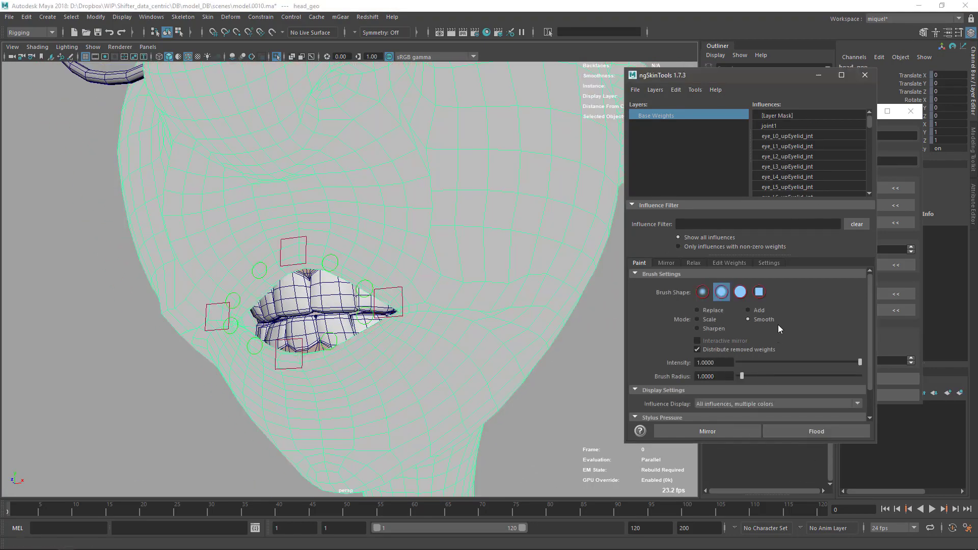
left_click(808, 432)
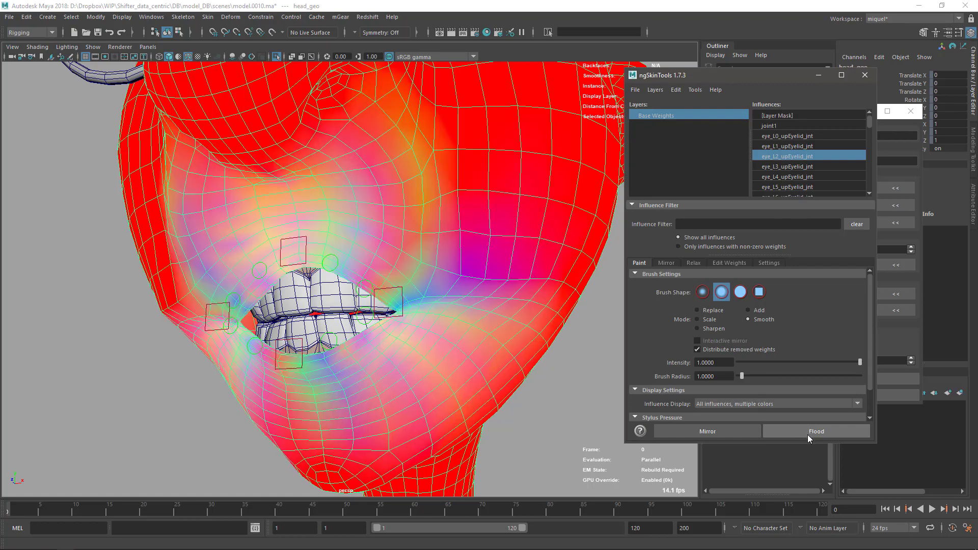
left_click(809, 435)
left_click(809, 435)
key("q")
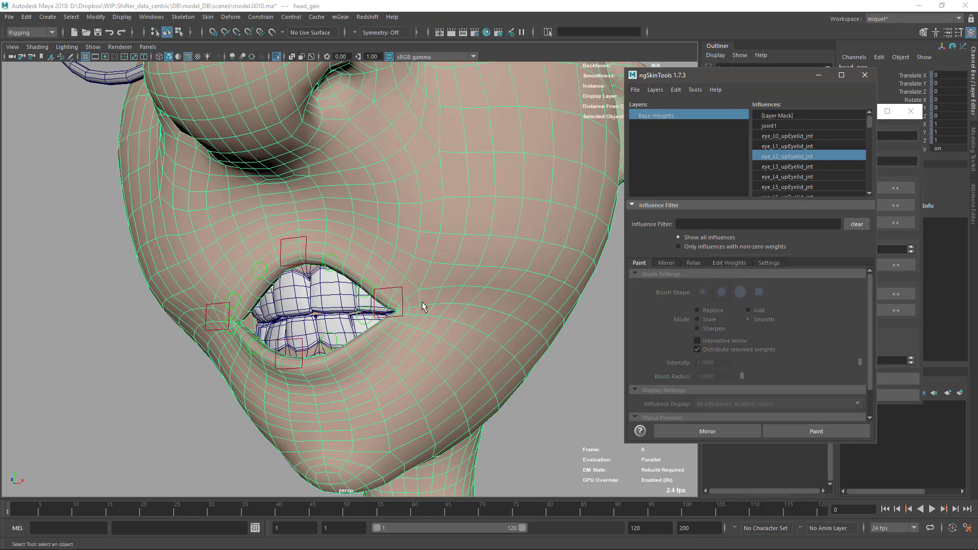
mouse_move(421, 291)
left_mouse_down("alt")
mouse_move(504, 317)
mouse_move(438, 330)
left_mouse_up("alt")
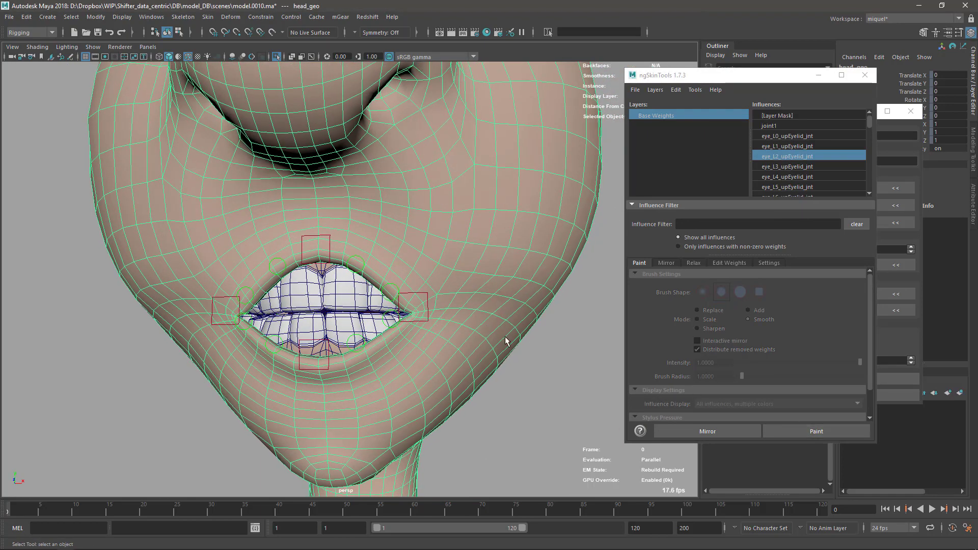
left_click(805, 431)
left_click(806, 432)
key("q")
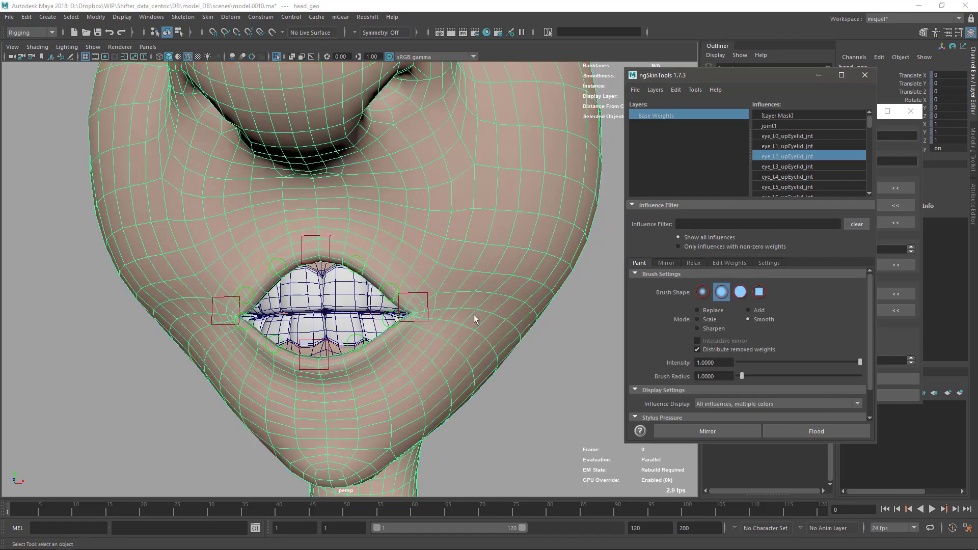
Test the left lip corner control by pulling it outward and up, and undo the move.
left_click(437, 308)
left_click(430, 315)
key("w")
left_click(417, 313)
left_click_drag(416, 314, 508, 267)
key("ctrl+z")
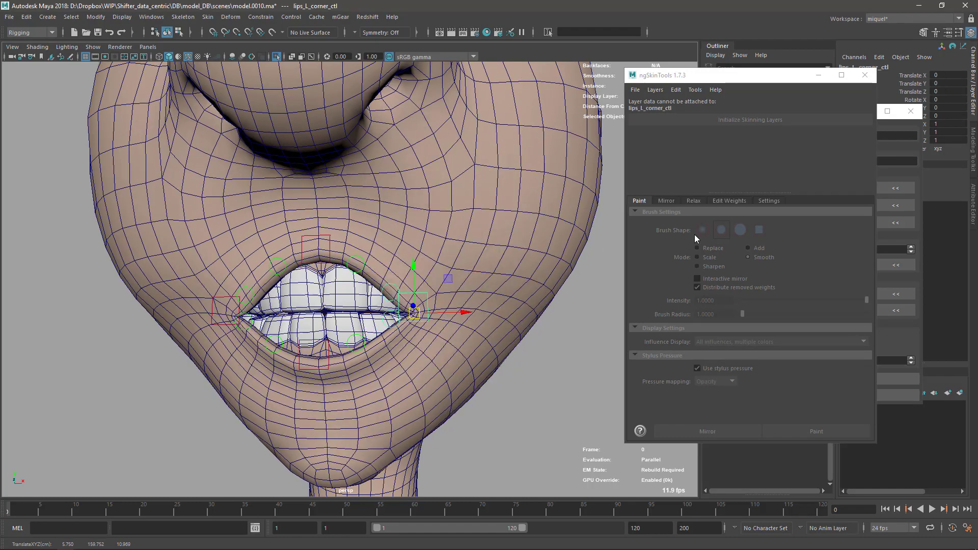
Close ngSkinTools and move both lip corner controls 2.895 up in Y and to -2.788 in Z.
left_click(865, 78)
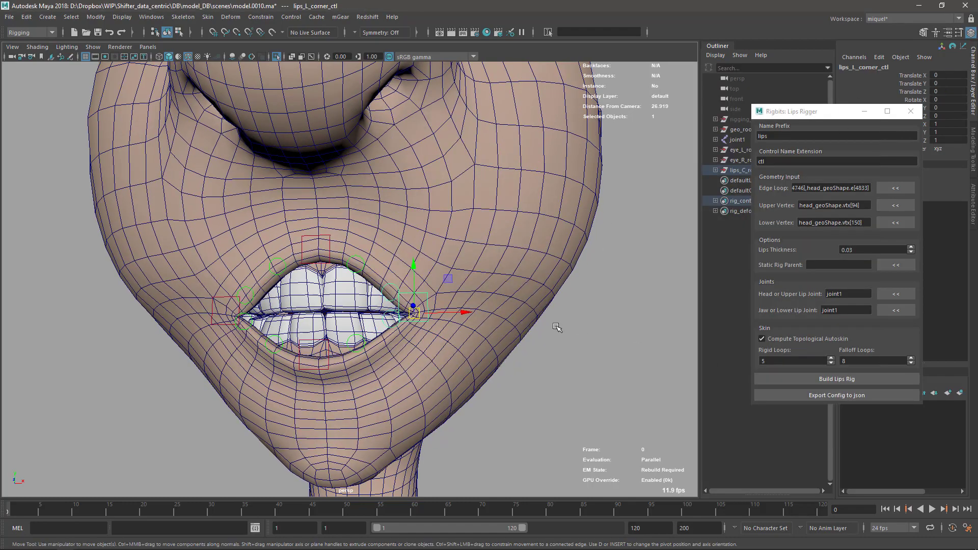
left_click_drag(828, 111, 740, 112)
left_click_drag(499, 331, 340, 274, "alt")
left_click(354, 294, "shift")
key("e")
key("w")
left_click_drag(309, 239, 309, 162)
left_click_drag(366, 197, 278, 216, "alt")
key("w")
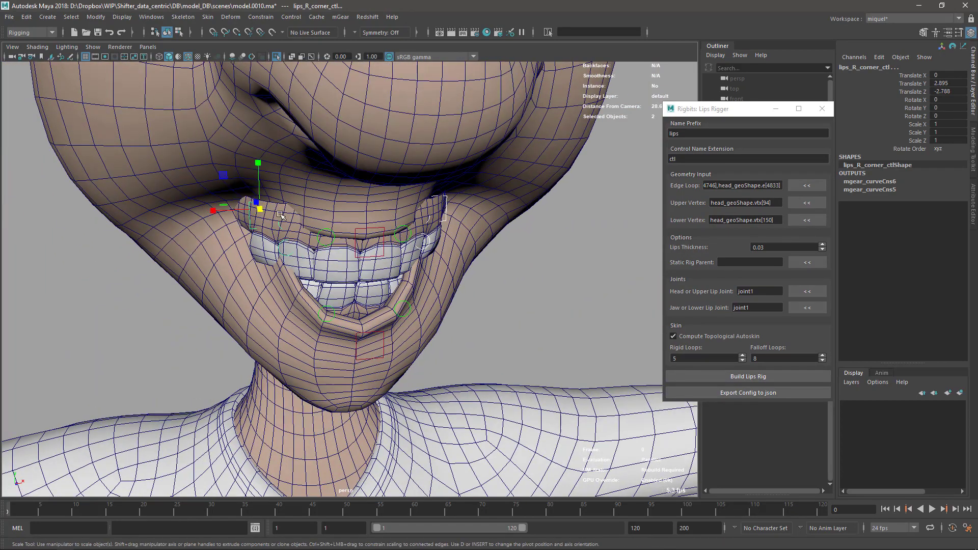
key("w")
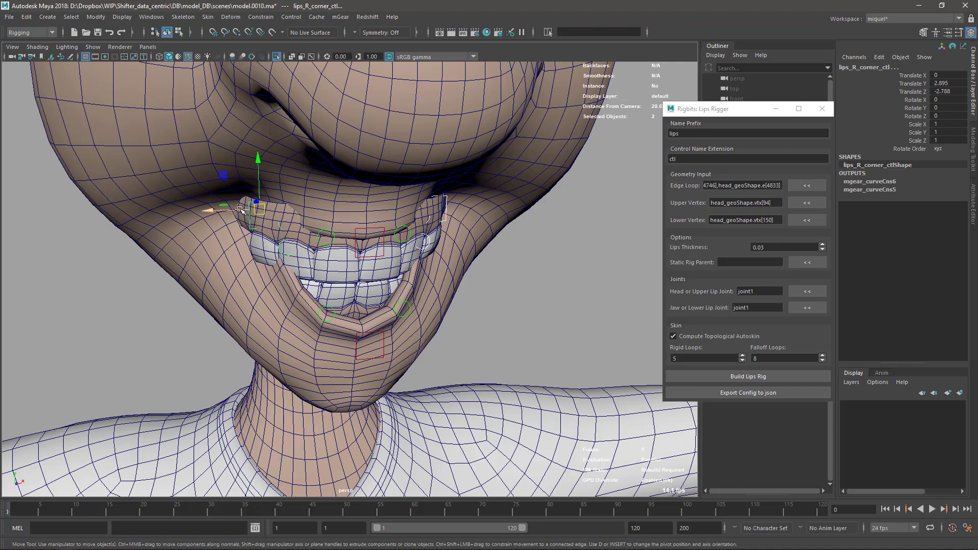
Spread both lip corner controls 1.657 in X and rotate them 50.494 degrees in Z.
left_click_drag(241, 210, 207, 206)
key("e")
left_click_drag(294, 187, 297, 232)
left_click_drag(345, 259, 446, 254, "alt")
Refine the position of both lip corner controls to shape the smile.
key("w")
left_click_drag(280, 205, 287, 188)
left_click_drag(433, 242, 350, 228, "alt")
key("ctrl+z")
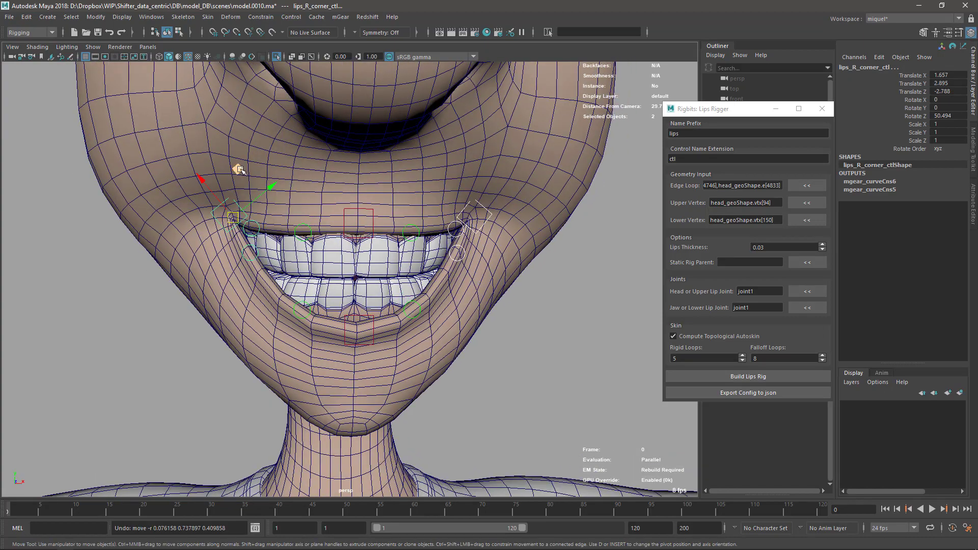
left_click_drag(239, 169, 196, 164)
left_click_drag(368, 245, 364, 277, "alt")
Turn off the wireframe over the shaded model and the view isolation, and frame the character from the front.
left_click(410, 229)
left_click(400, 340)
left_click_drag(596, 322, 515, 327, "alt")
key("alt+5")
key("ctrl+1")
right_click_drag(478, 346, 418, 336, "alt")
left_click_drag(367, 316, 418, 311, "alt")
right_click_drag(417, 312, 387, 308, "alt")
middle_click_drag(387, 308, 400, 302, "alt")
right_click_drag(400, 301, 434, 245, "alt")
middle_click_drag(434, 245, 439, 292, "alt")
Test both upper middle eyelid controls by lowering them together, and undo the changes.
key("q")
left_click(391, 164)
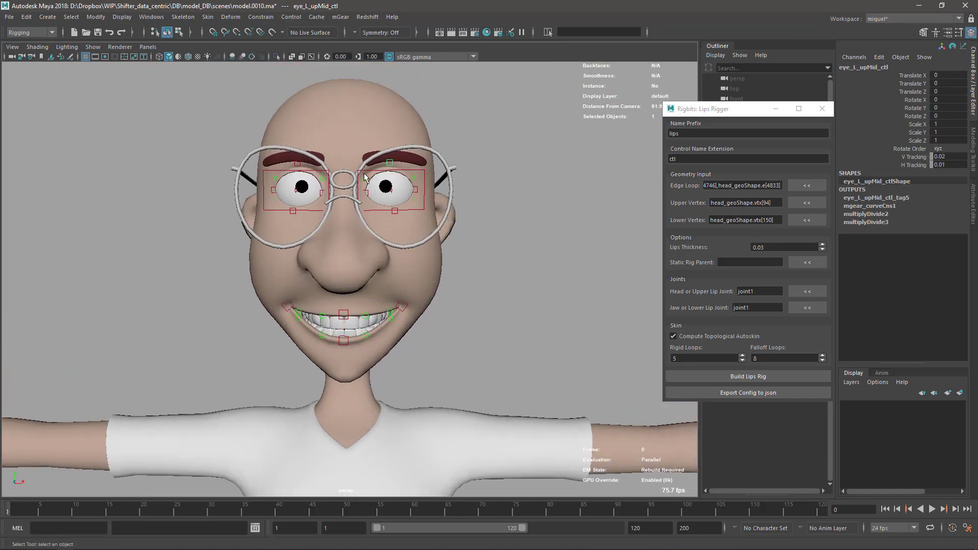
left_click(298, 163, "shift")
key("w")
left_click_drag(300, 141, 290, 171)
key("e")
key("w")
key("ctrl+z")
key("ctrl+z")
key("ctrl+z")
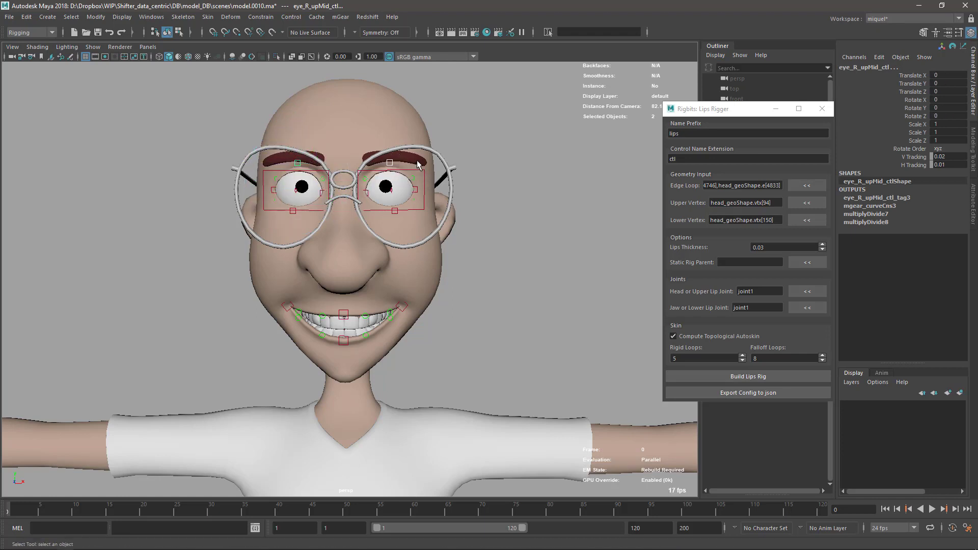
Copy the skin weights from the head mesh to the eyebrows with mGear's Copy Skin.
left_click(418, 160)
left_click(416, 136, "shift")
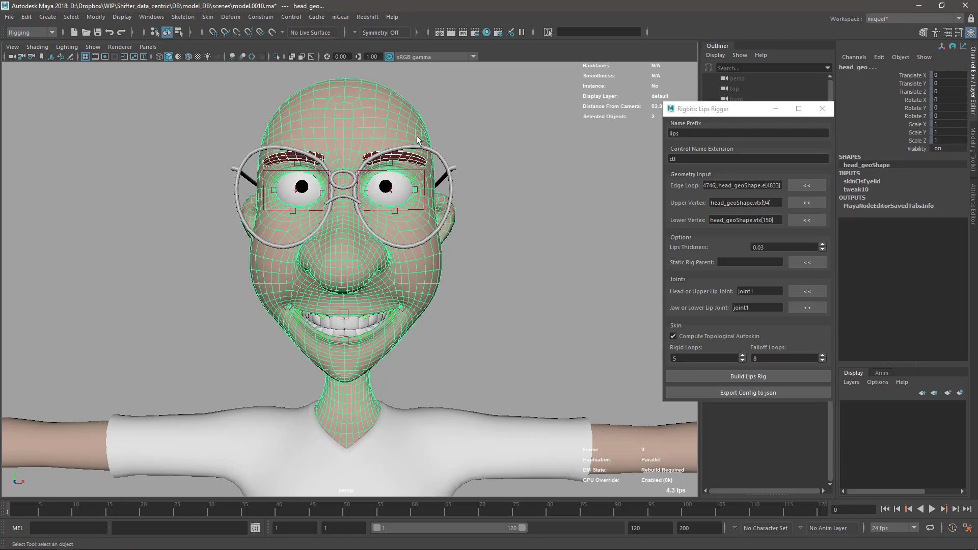
left_click(341, 17)
mouse_move(375, 72)
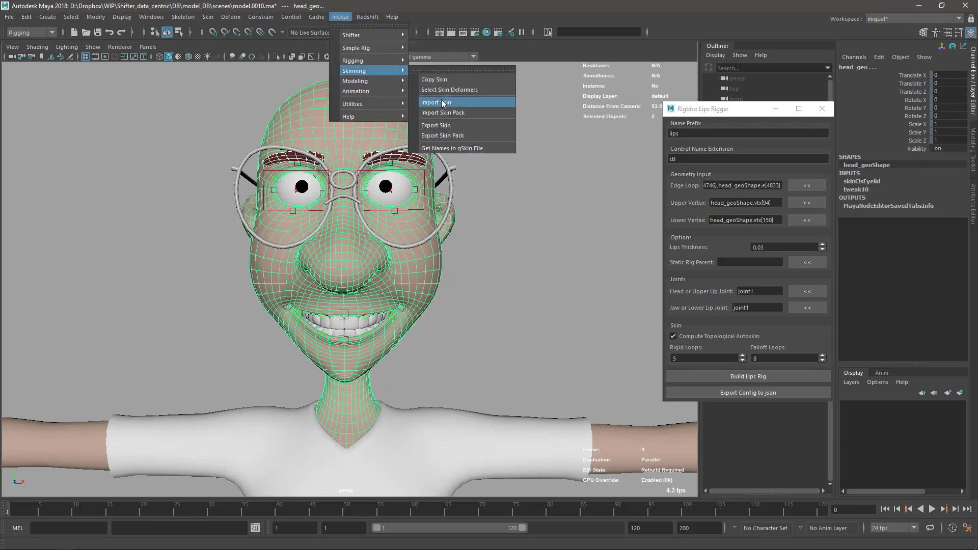
left_click(434, 79)
Select both upper middle eyelid controls and move them to lower the upper eyelids.
left_click(392, 164)
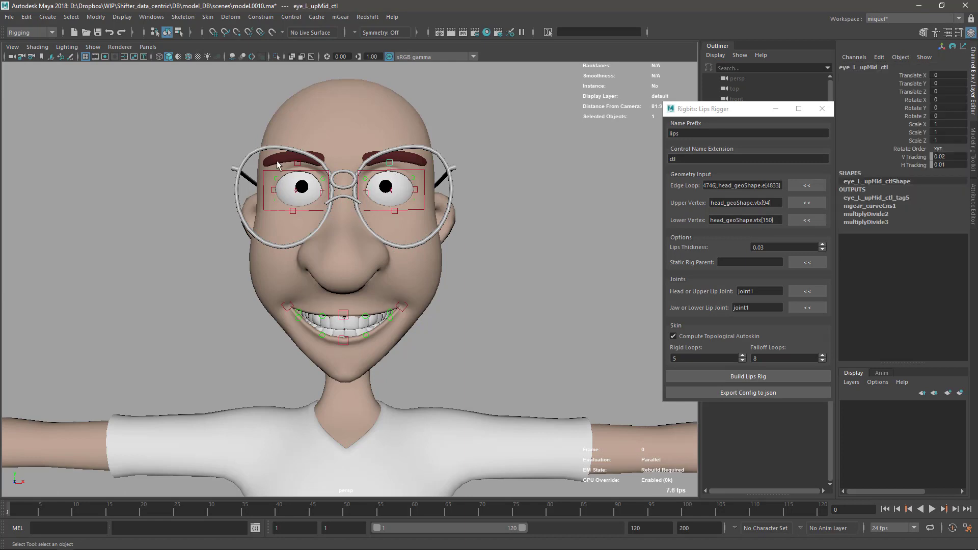
left_click(297, 165, "shift")
key("w")
left_click_drag(298, 142, 340, 198)
key("e")
key("w")
left_click_drag(313, 165, 292, 139)
key("q")
Raise both lower middle eyelid controls 2.579 in Y to narrow the eyes.
left_click(395, 211)
left_click(293, 213, "shift")
key("w")
key("w")
key("q")
left_click_drag(427, 374, 434, 336, "alt")
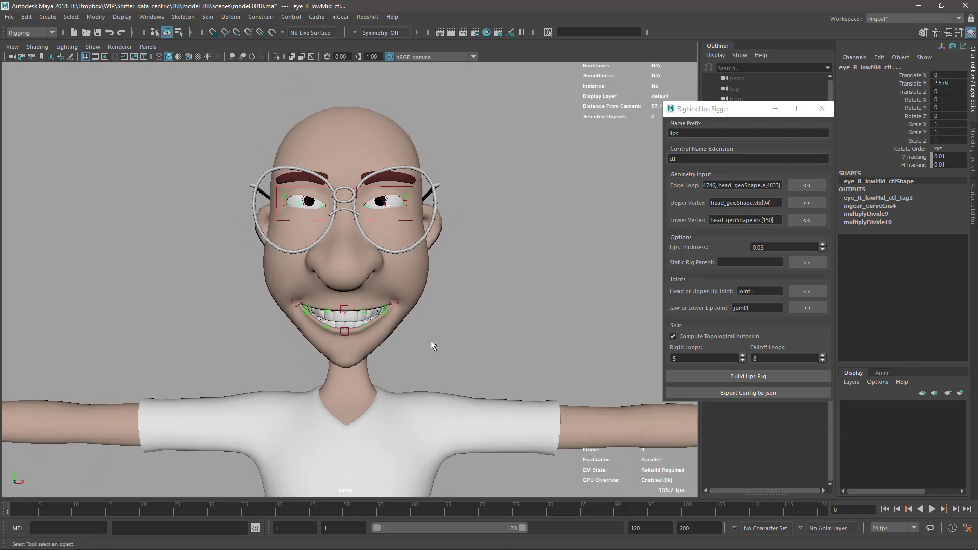
Move the central upper lip control to 0.181 in X, 2.492 in Y and 0.698 in Z.
right_click_drag(435, 337, 454, 365, "alt")
left_click_drag(454, 365, 262, 273, "alt")
left_click(269, 276)
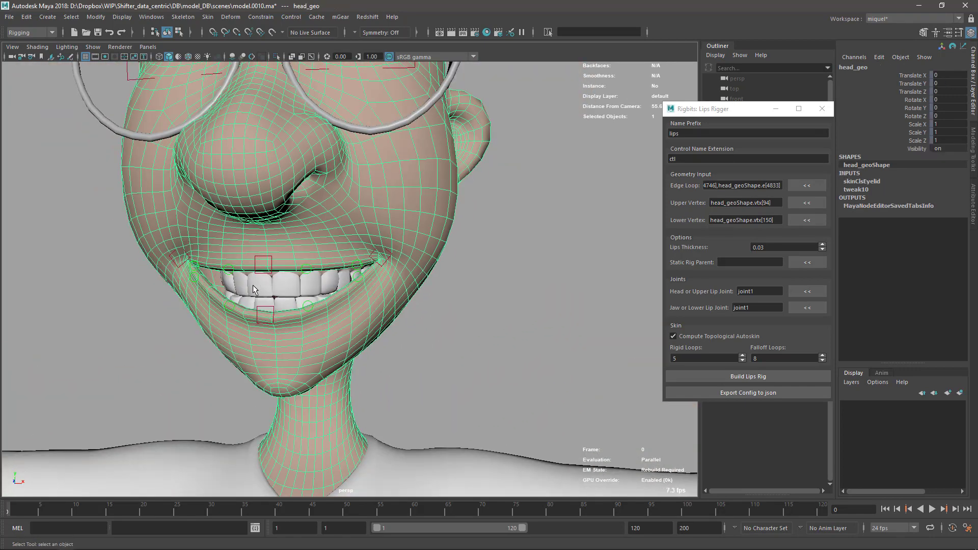
left_click(280, 270)
right_click_drag(280, 272, 285, 265, "alt")
middle_click_drag(300, 278, 341, 322, "alt")
key("w")
mouse_move(328, 307)
left_mouse_down()
mouse_move(330, 273)
mouse_move(330, 303)
left_mouse_up()
Inspect the smiling expression on the full character from several angles, with the Lips Rigger window beside the face.
left_click_drag(489, 359, 438, 374, "alt")
right_click_drag(438, 375, 429, 321, "alt")
left_click_drag(429, 321, 475, 290, "alt")
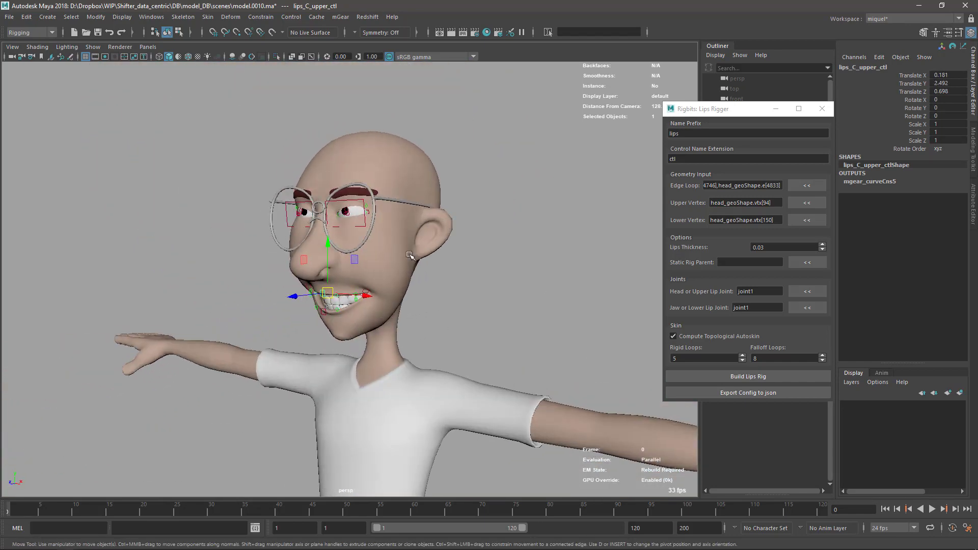
middle_click_drag(346, 277, 325, 255, "alt")
right_click_drag(324, 255, 537, 333, "alt")
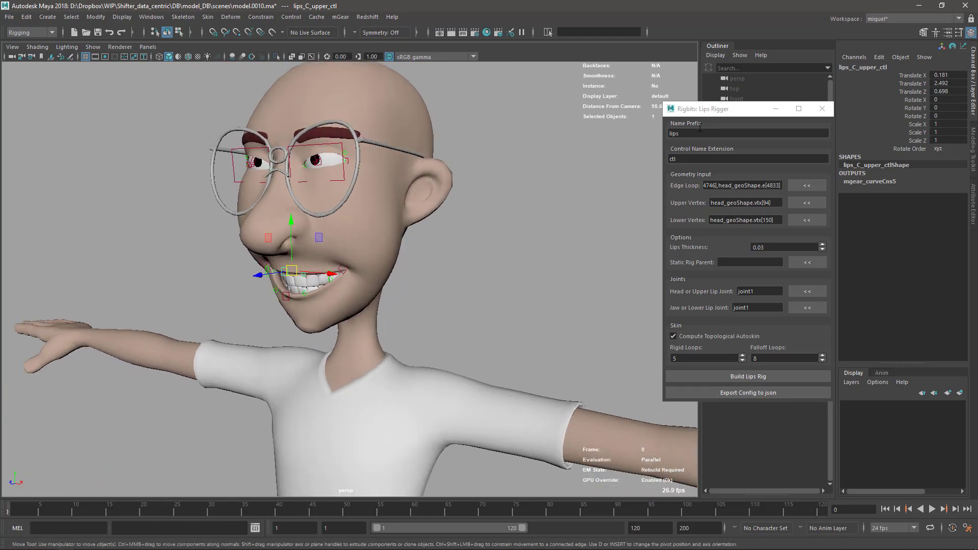
left_click_drag(712, 116, 567, 97)
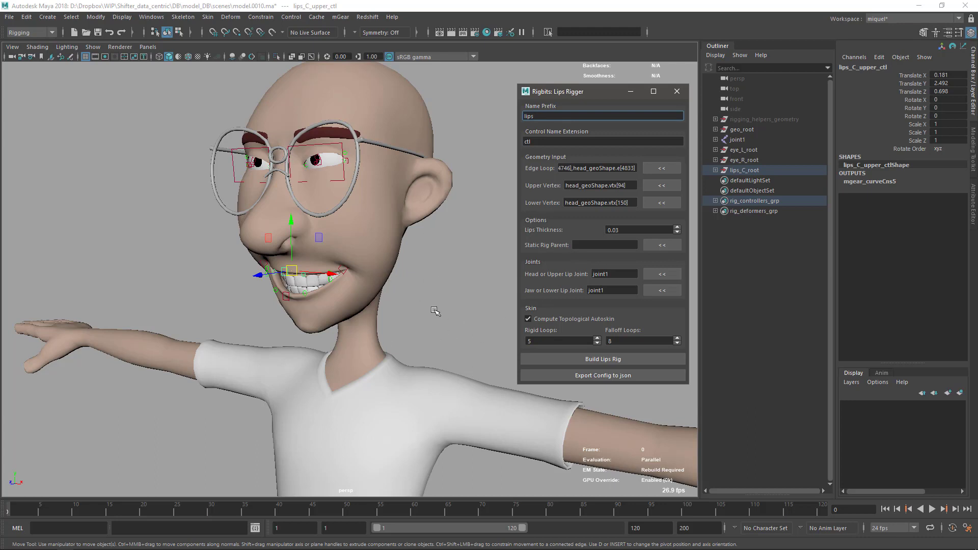
left_click_drag(280, 357, 328, 339, "alt")
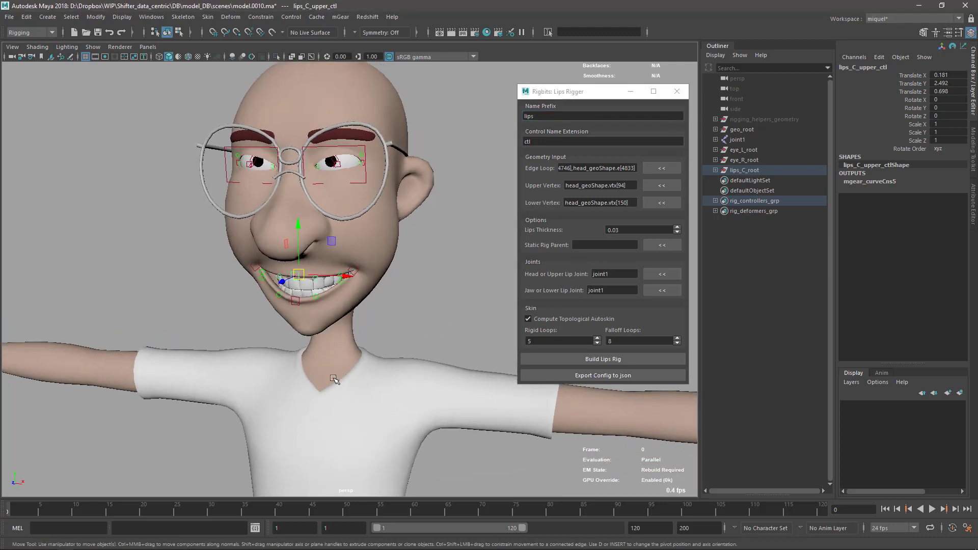
Select the glasses and the head mesh in turn to examine them on the smiling character.
left_click_drag(320, 294, 540, 335, "alt")
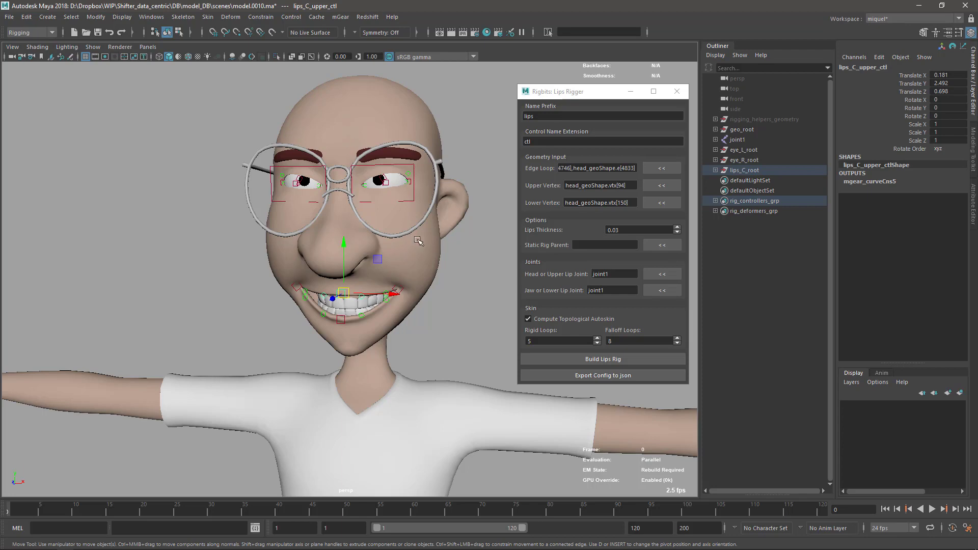
key("q")
left_click(294, 195)
left_click(381, 184)
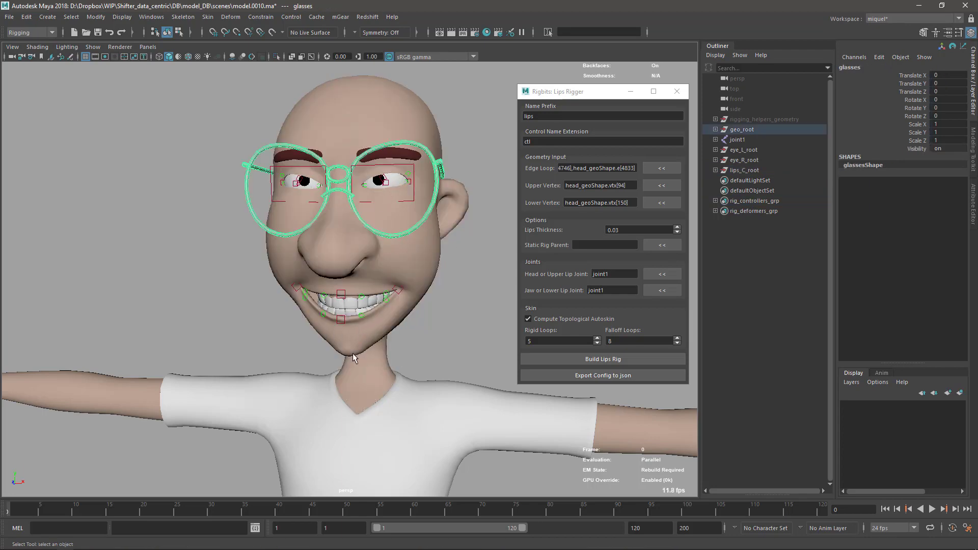
left_click(528, 320)
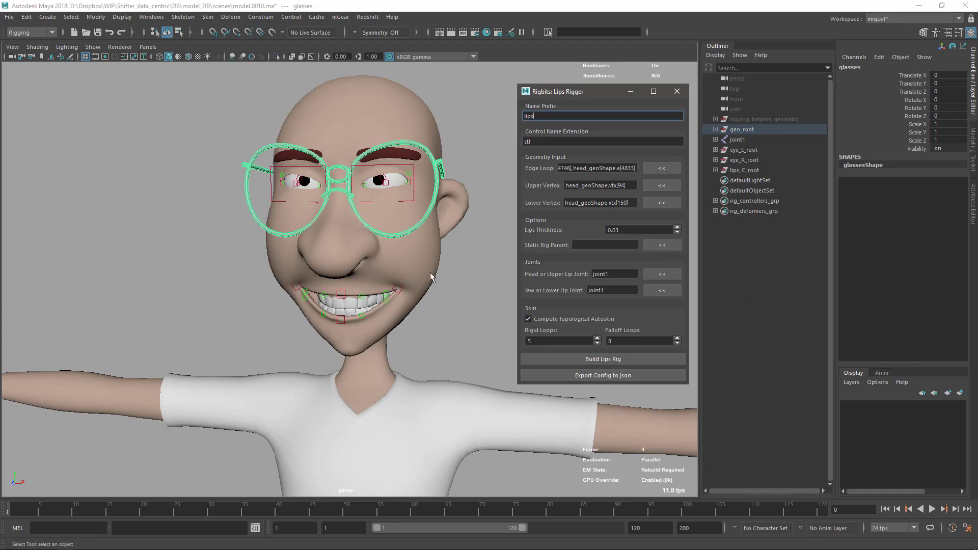
left_click(376, 349)
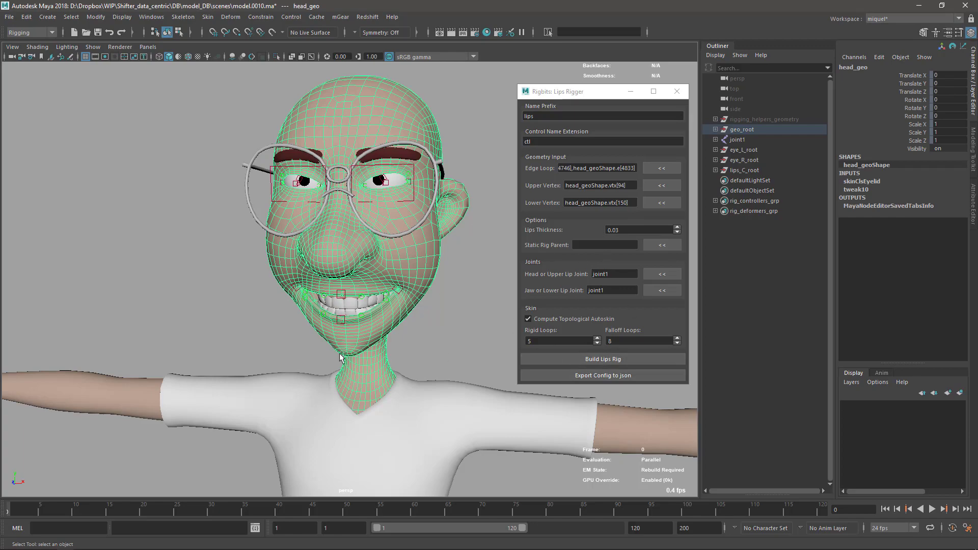
Deselect the head mesh, select the left inner lower lip control, and examine the smile from front and three-quarter views.
left_click_drag(306, 341, 449, 377, "alt")
left_click(453, 387)
scroll(380, 327, "down", 3)
left_click_drag(390, 398, 393, 345, "alt")
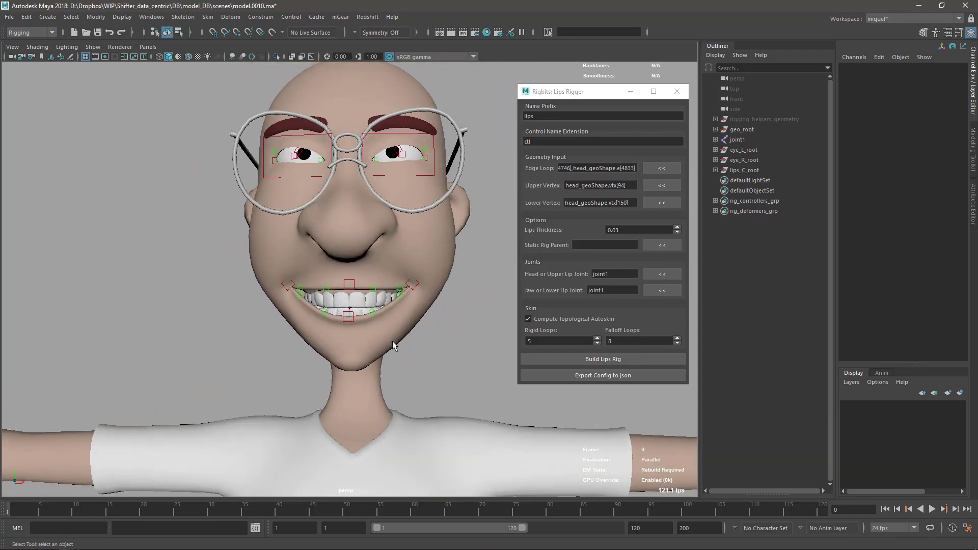
left_click(413, 289)
left_click(373, 314)
scroll(438, 354, "down", 1)
middle_click_drag(381, 274, 362, 280, "alt")
left_click_drag(362, 280, 471, 368, "alt")
right_click_drag(471, 367, 356, 362, "alt")
left_click_drag(352, 362, 421, 322, "alt")
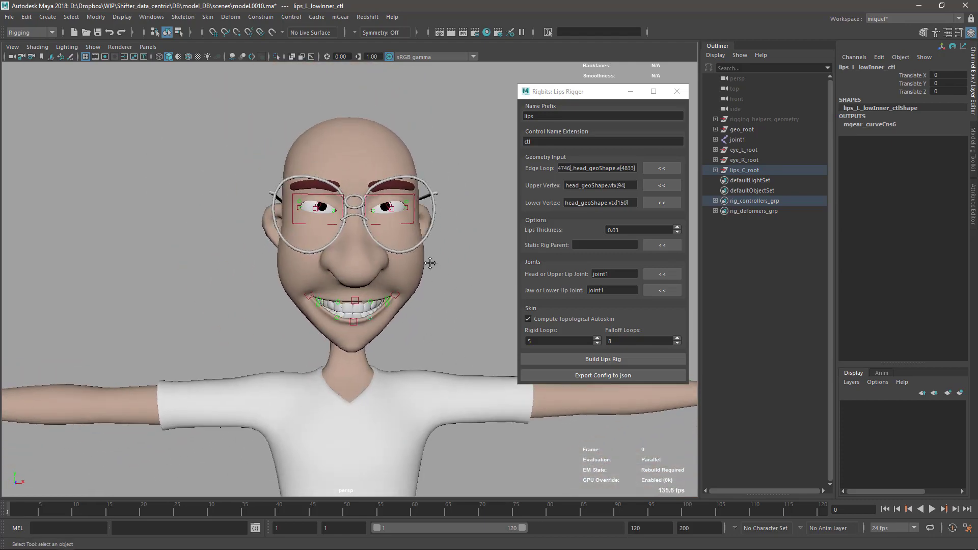
middle_click_drag(421, 322, 431, 259, "alt")
left_click_drag(430, 258, 455, 274, "alt")
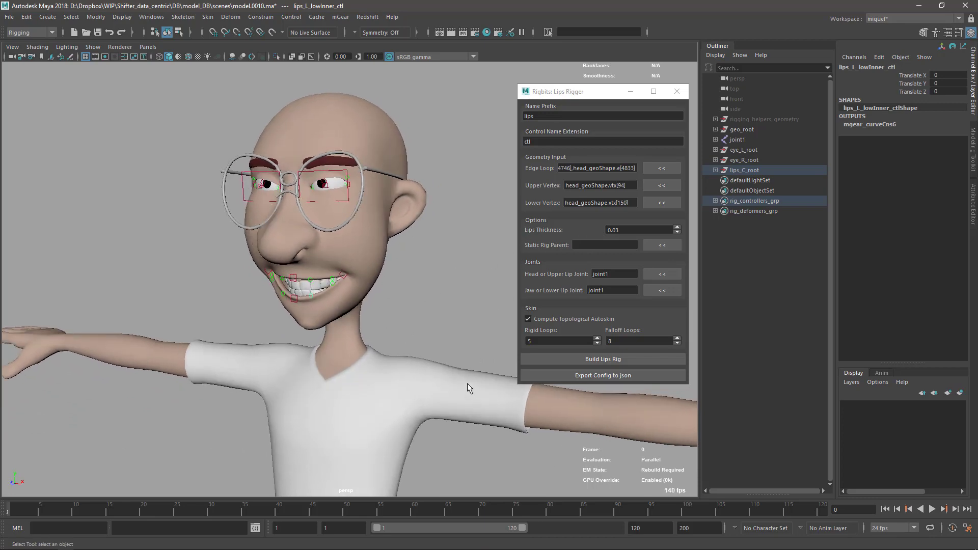